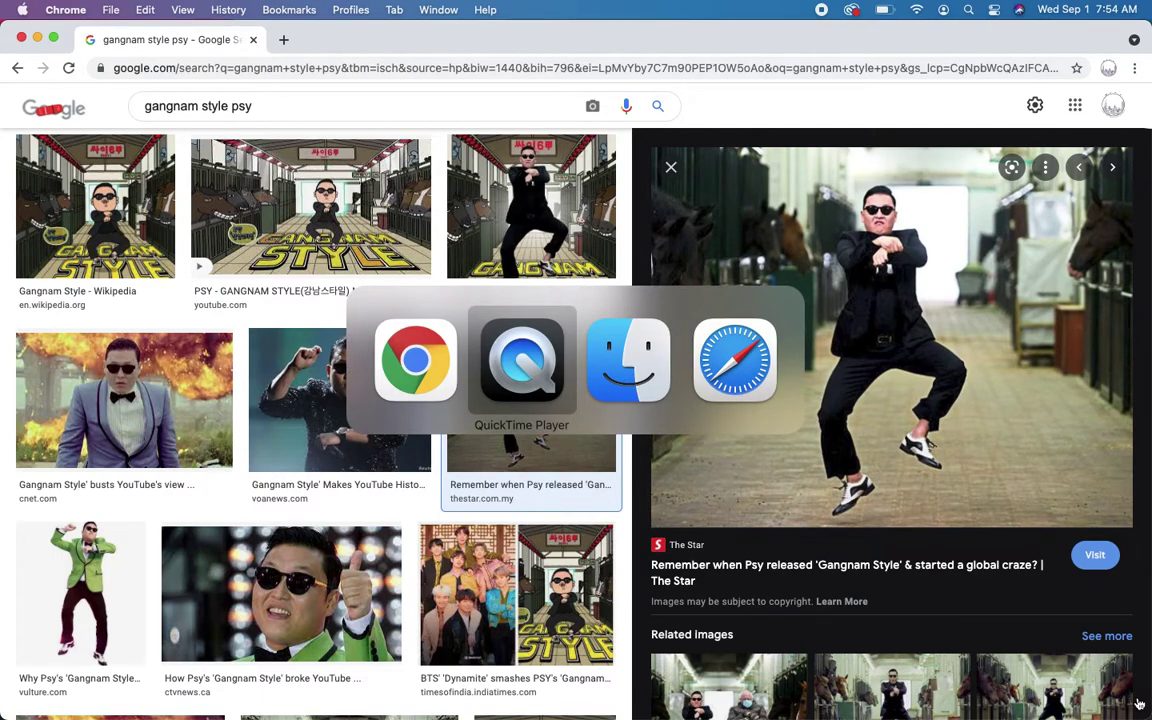
Step: Leave the image search results and go to photopea.com
key("Escape")
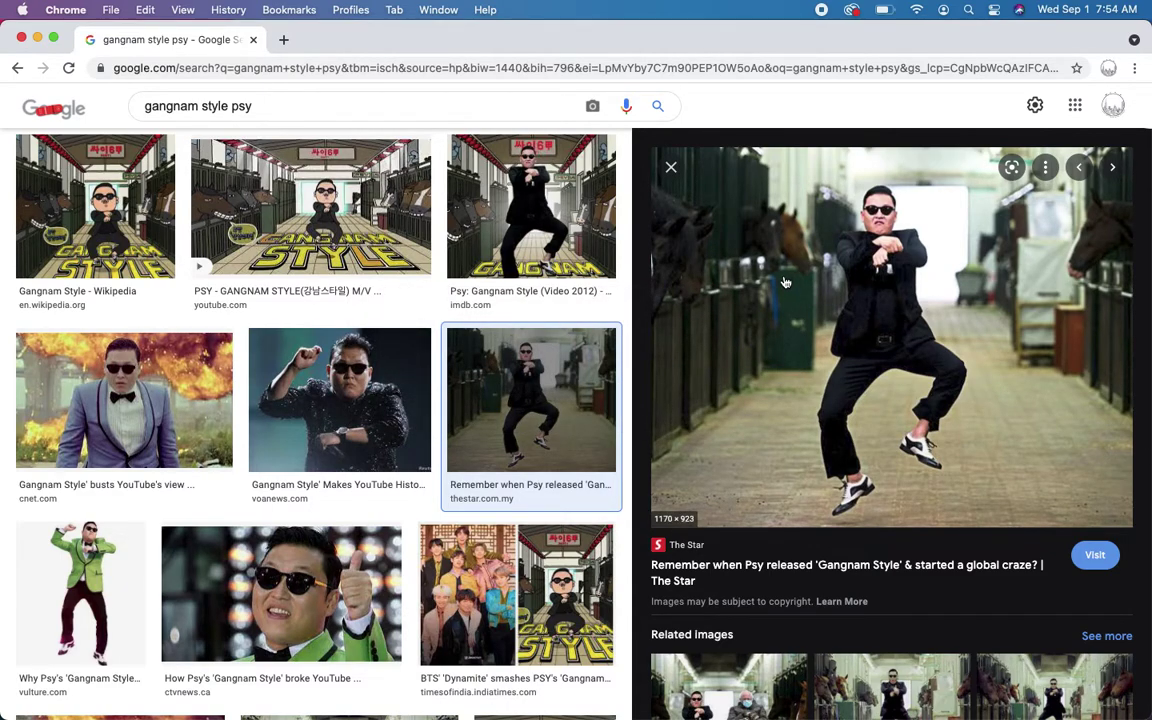
right_click(834, 294)
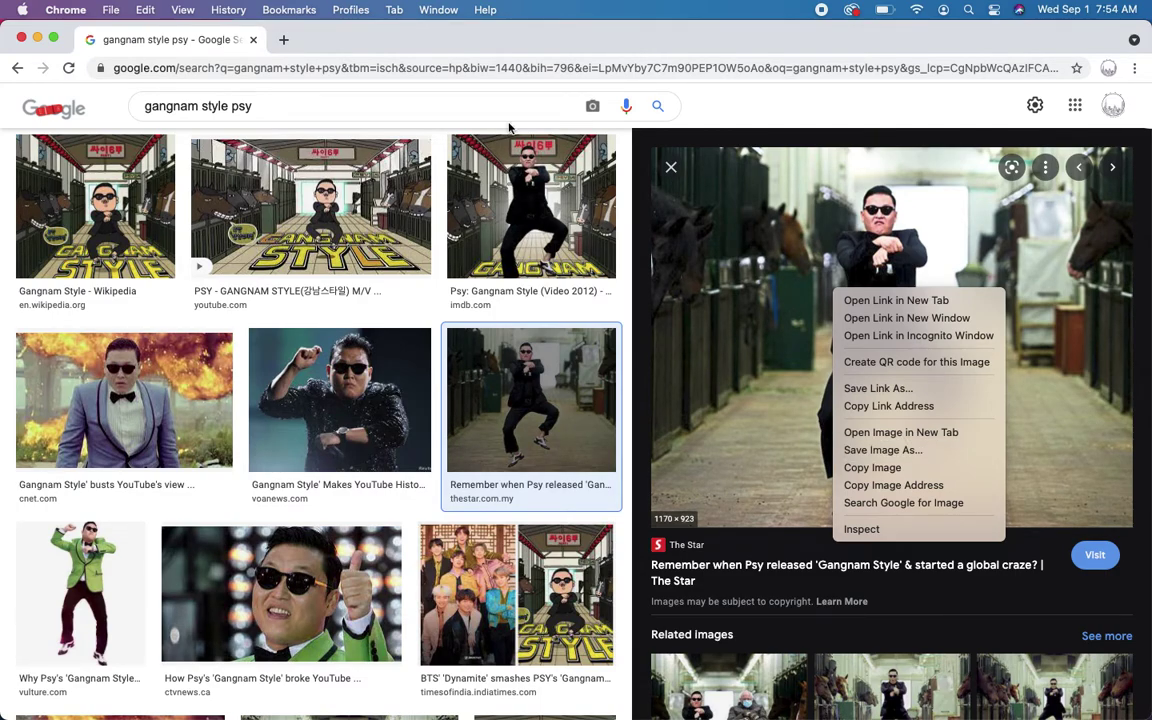
left_click(441, 43)
left_click(380, 62)
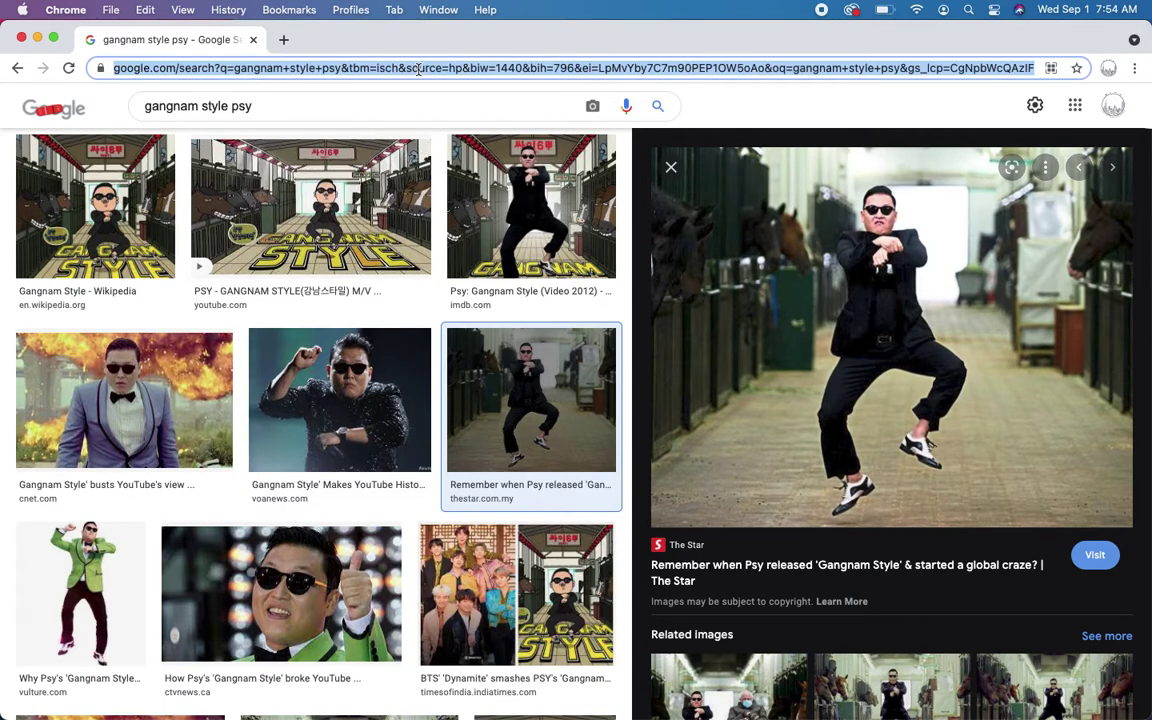
type("photopea.com")
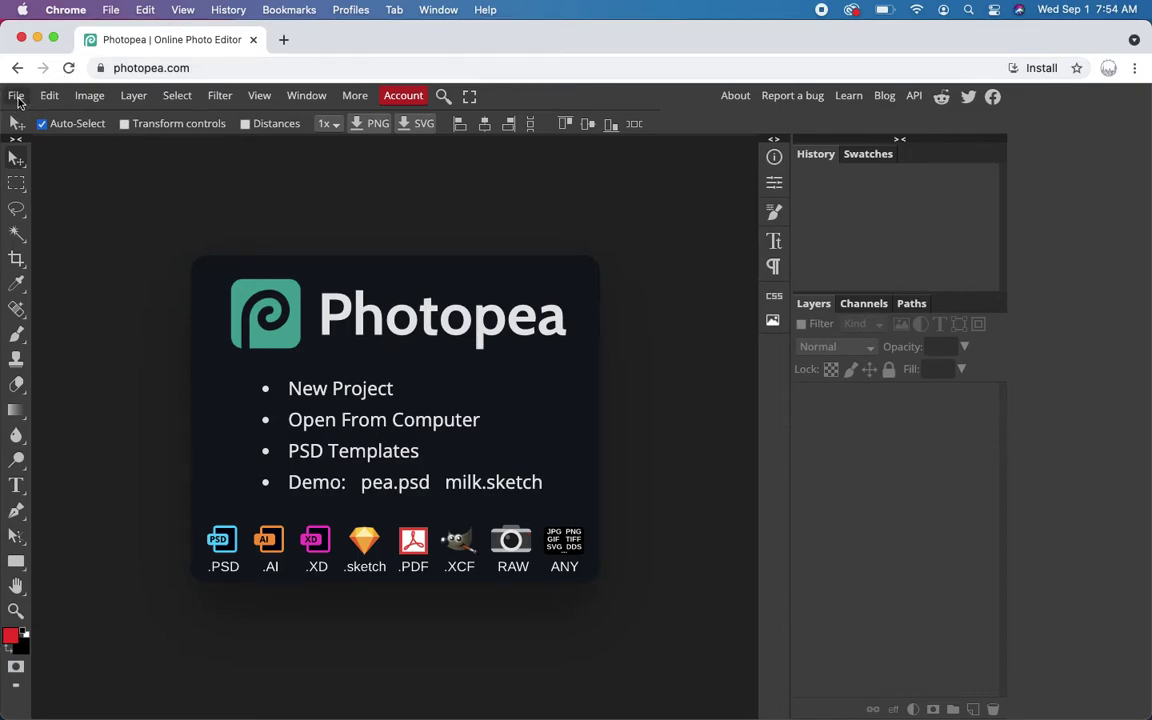
Step: Open gangnamstyle.jpg from the Desktop's Period 2 folder
left_click(17, 100)
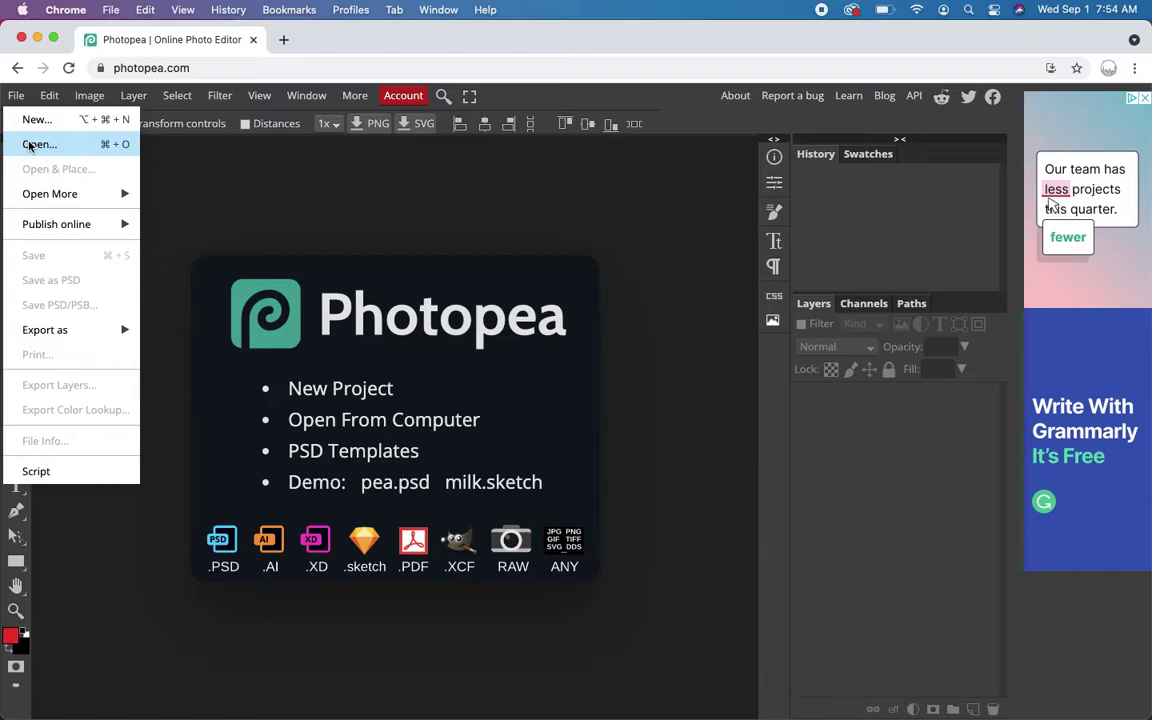
left_click(31, 145)
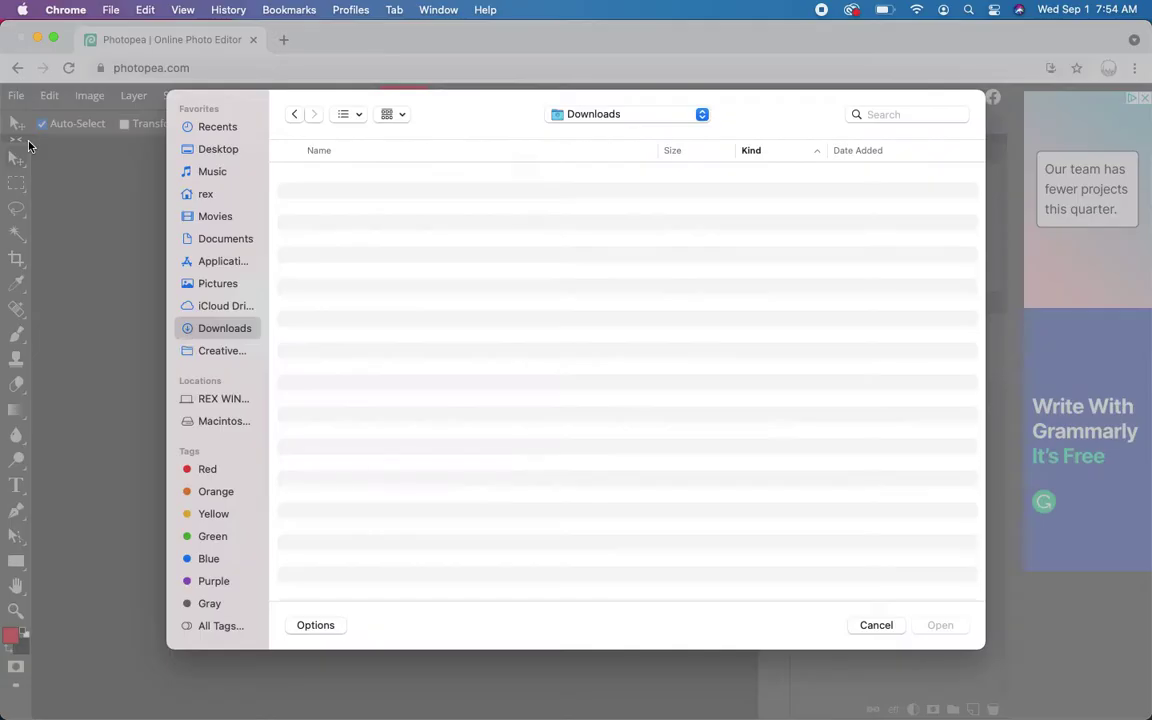
left_click(218, 149)
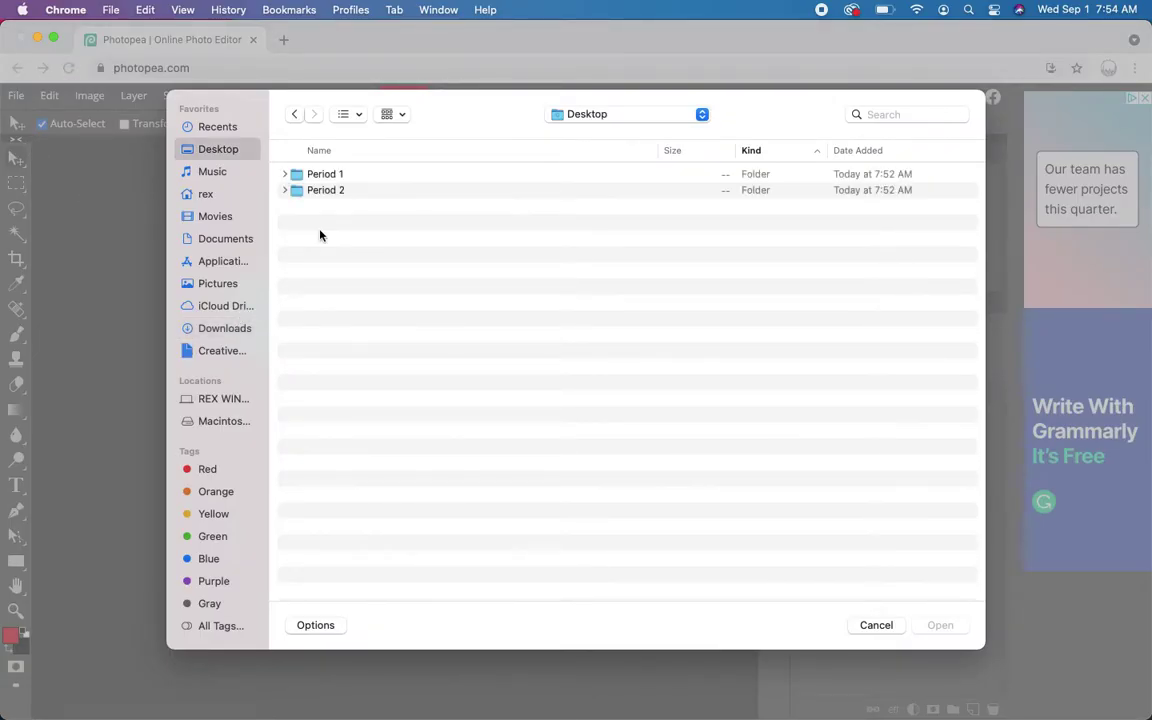
left_click(338, 194)
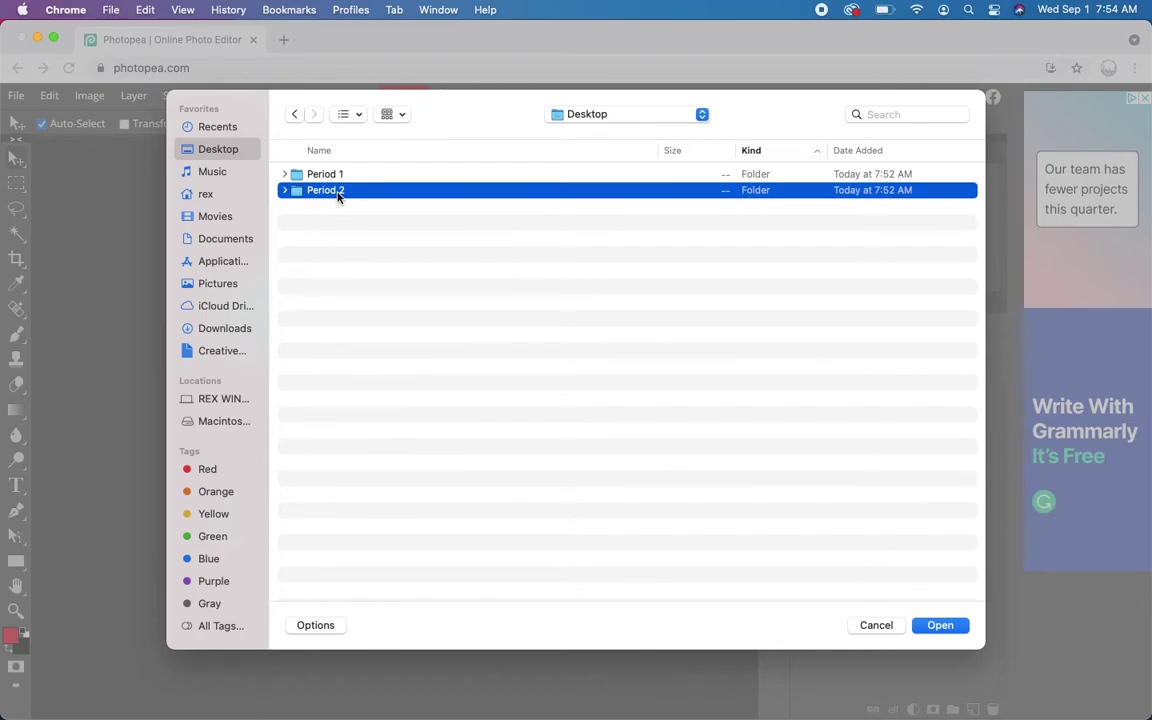
double_click(338, 194)
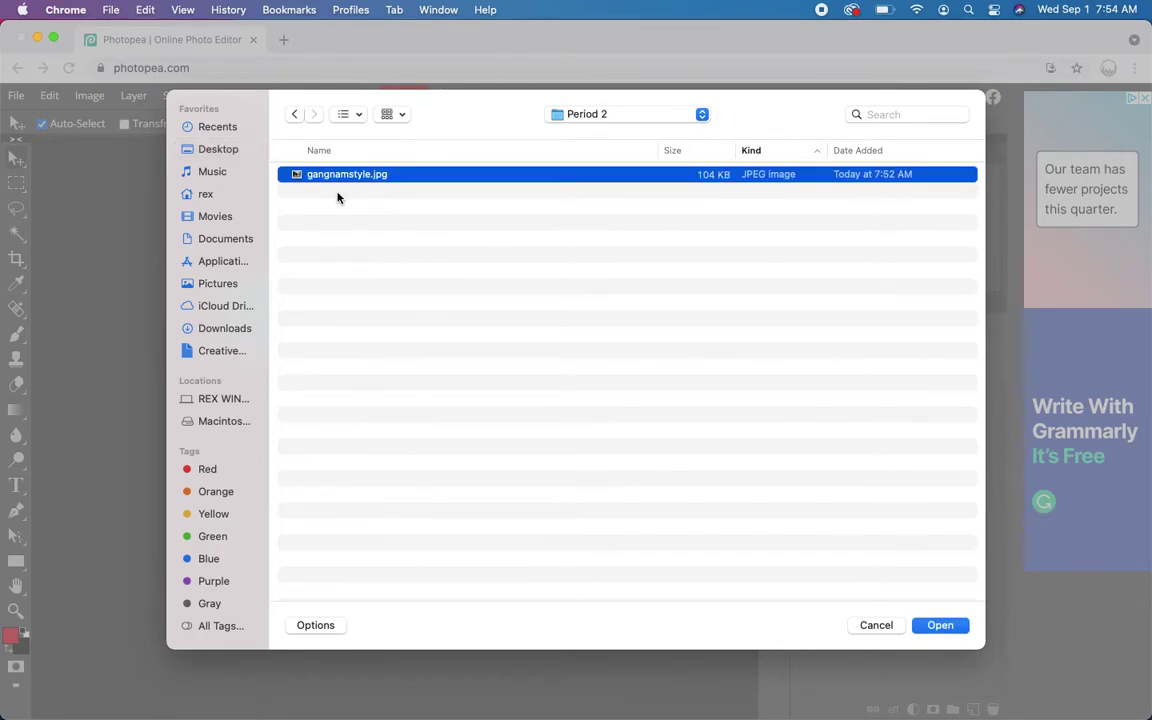
key("Return")
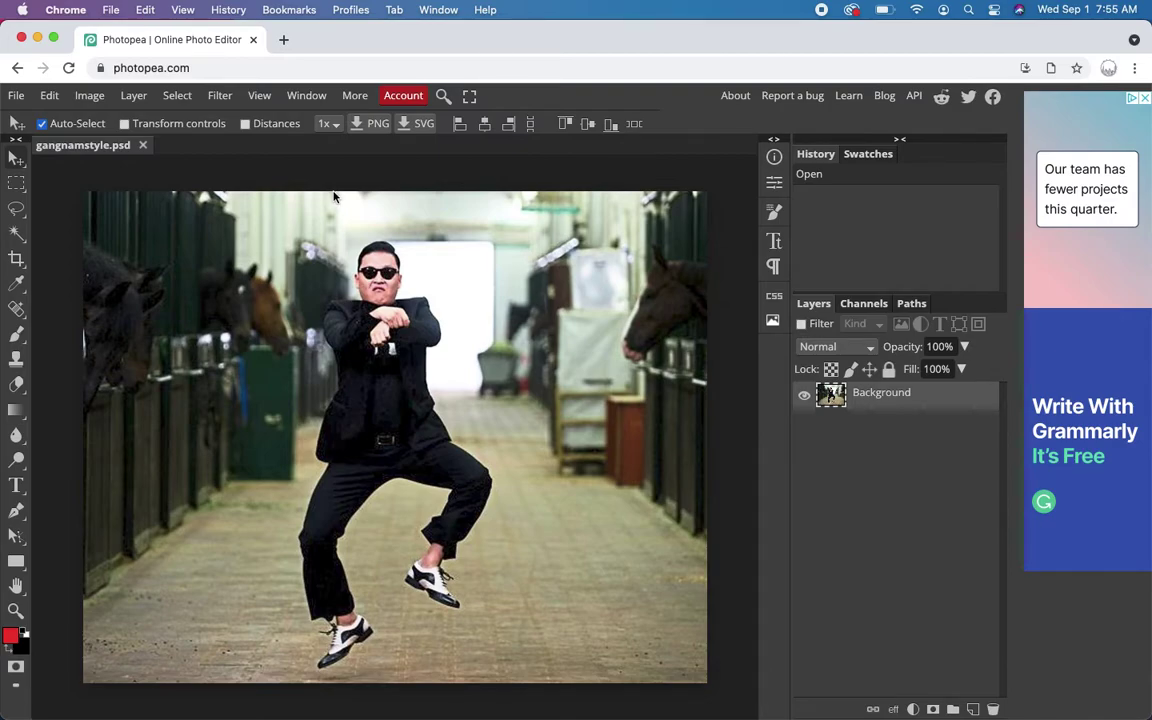
Step: Set the canvas width to 923 px, anchored right-middle, trimming the photo's left side
left_click(96, 100)
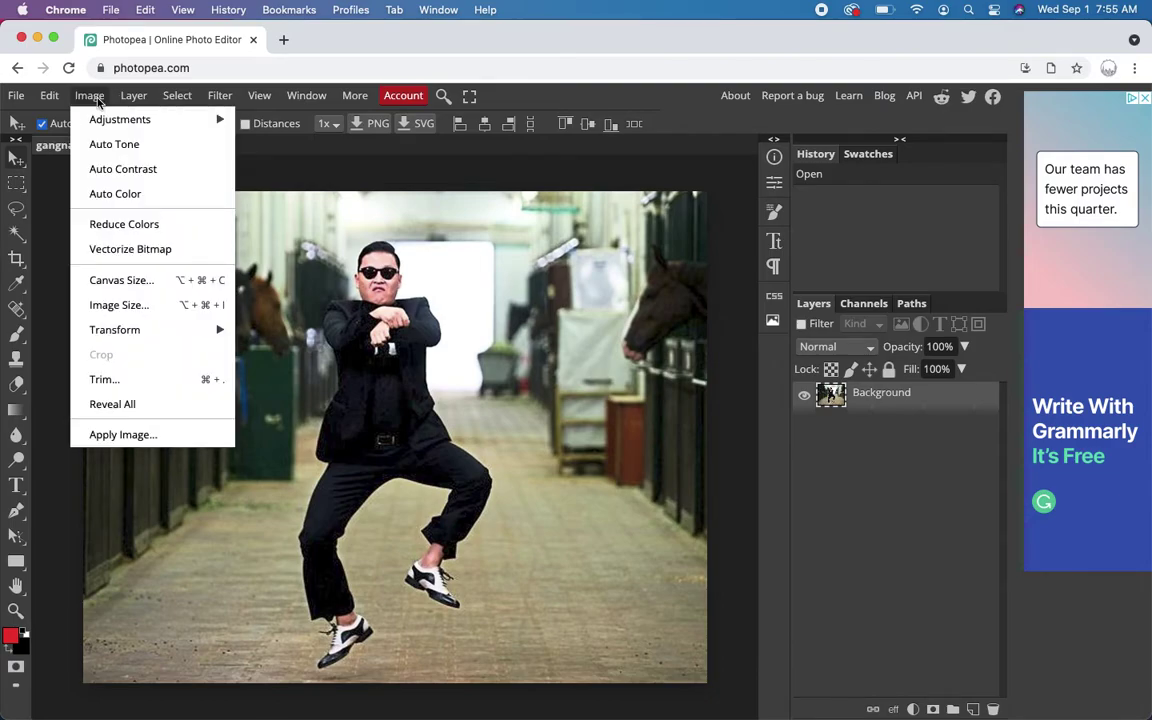
left_click(116, 280)
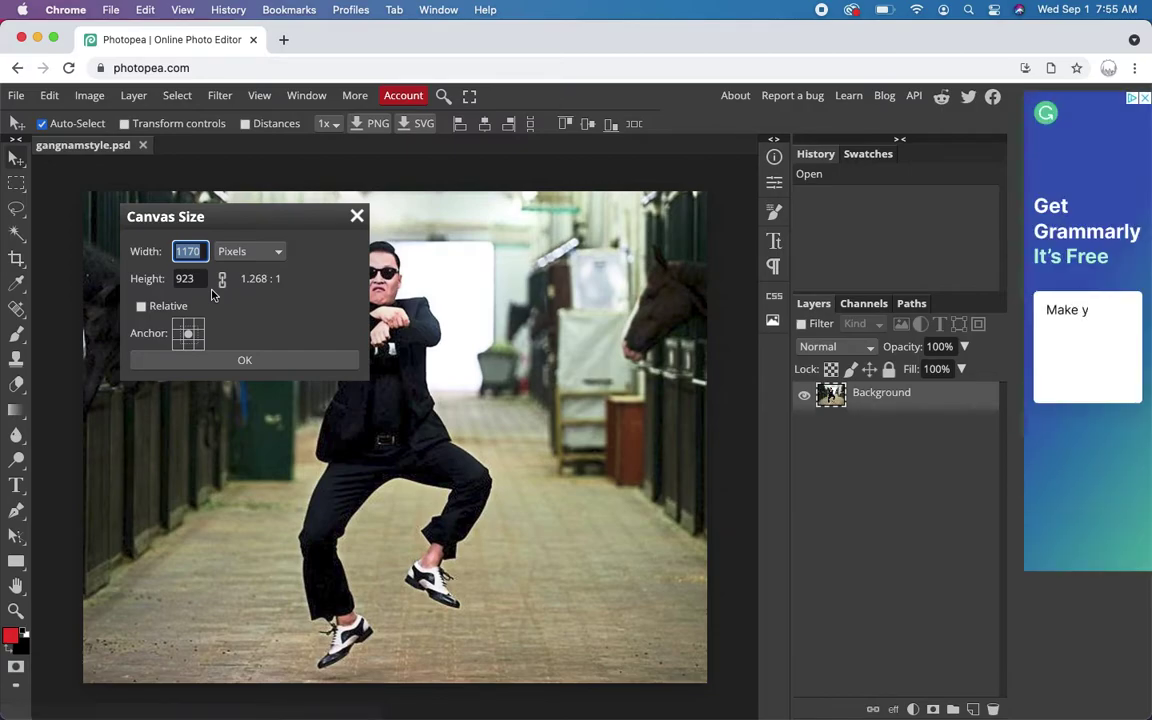
type("923")
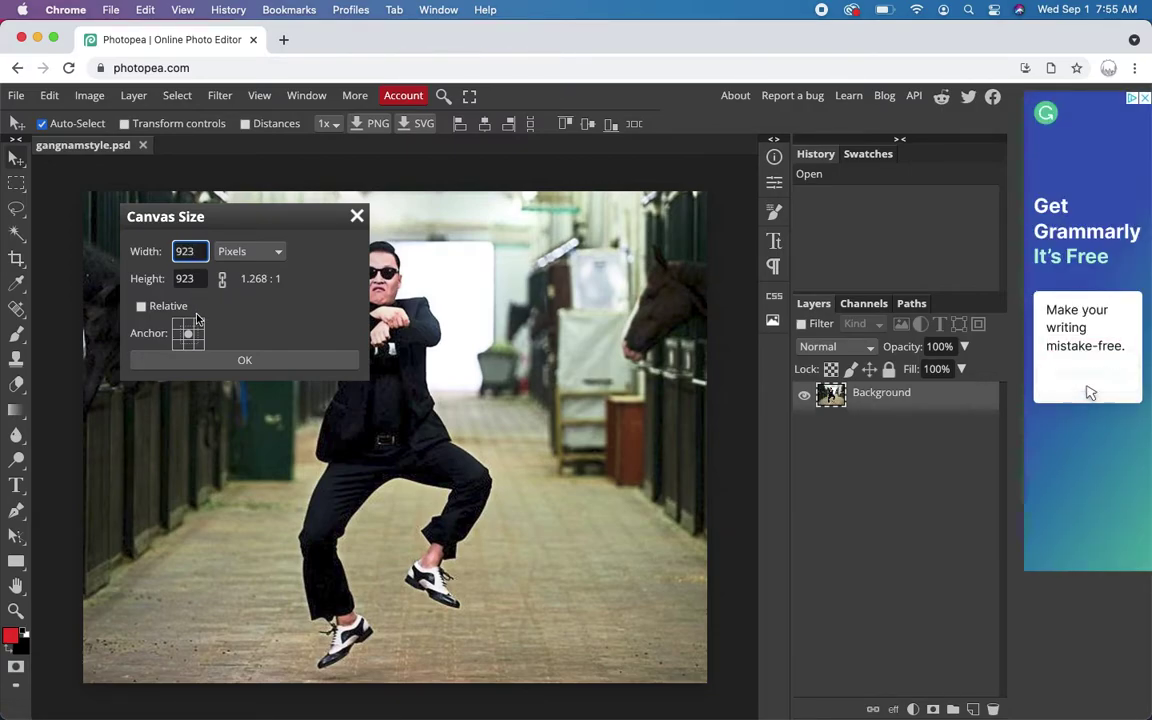
left_click(200, 337)
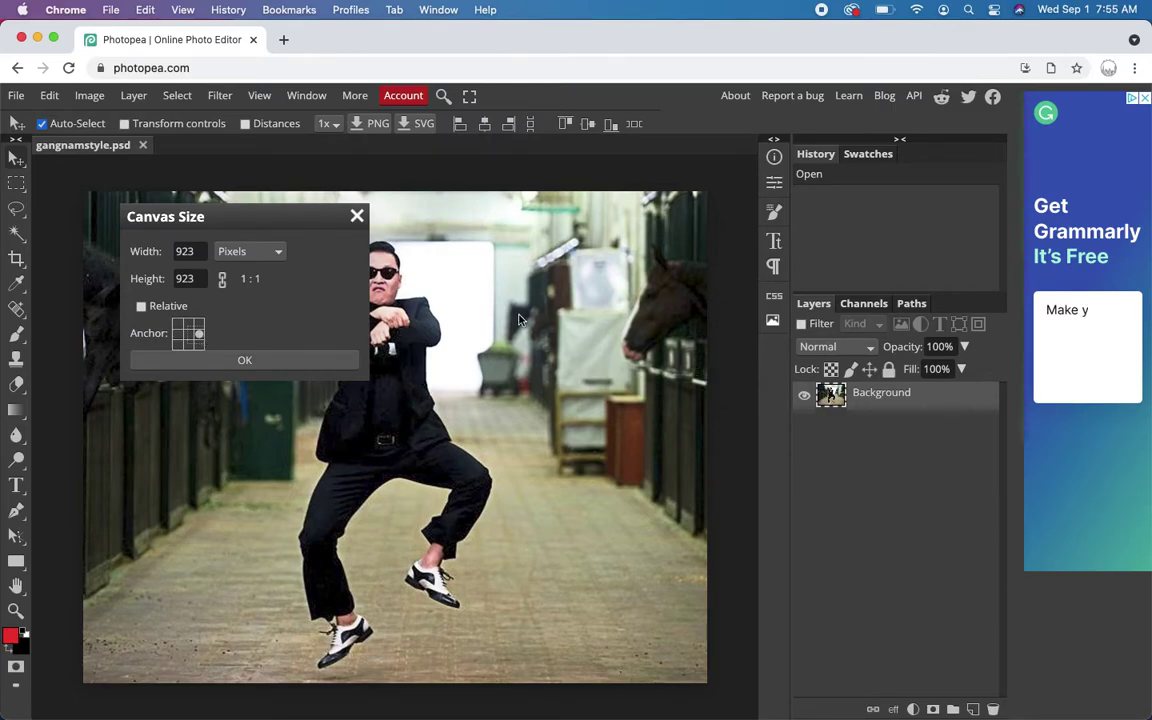
left_click(287, 366)
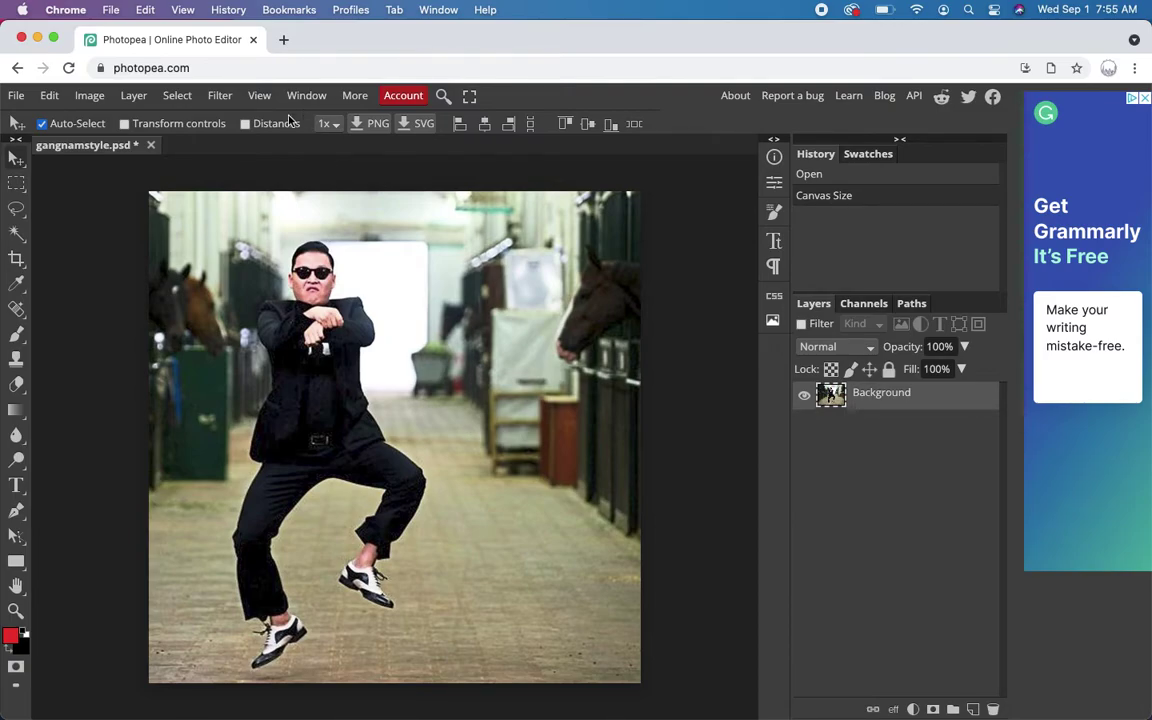
Step: Add a text layer right of Psy's head reading NO School Monday
left_click(16, 485)
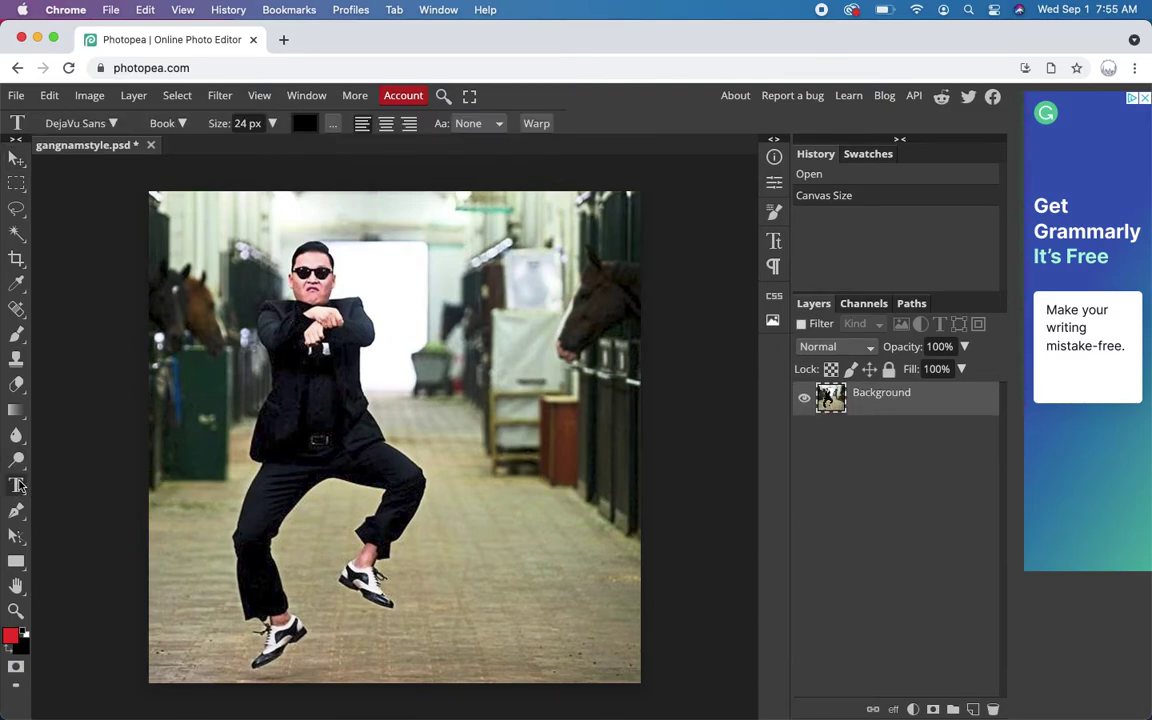
left_click(405, 294)
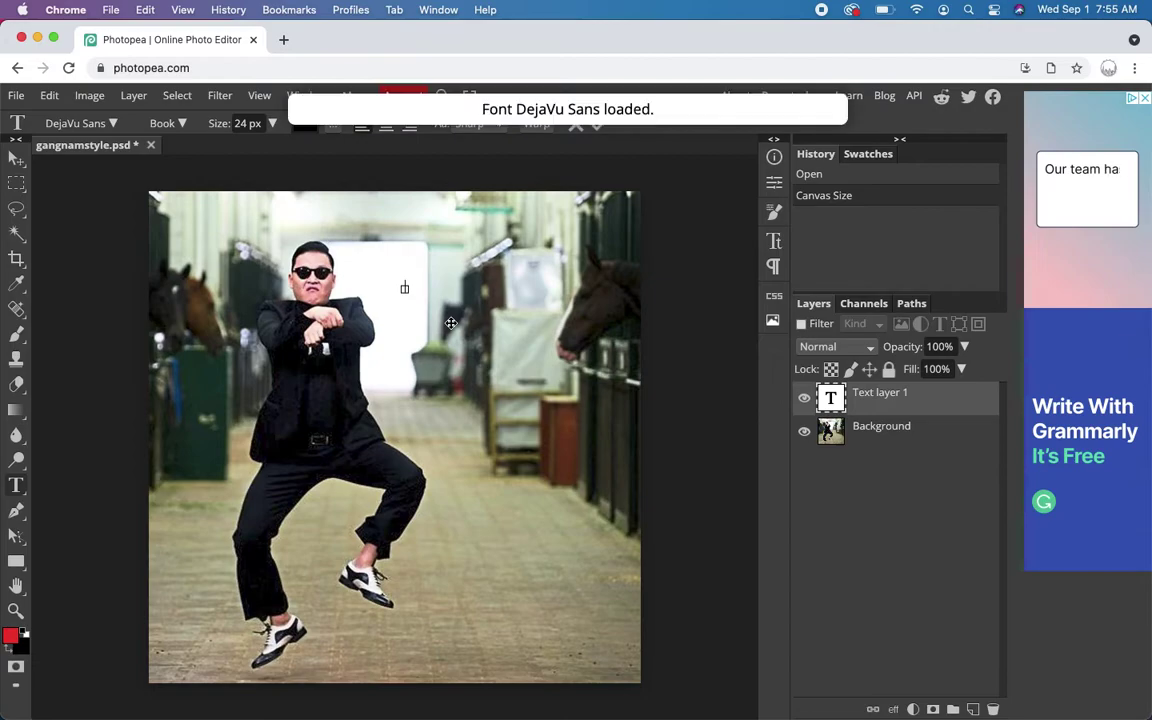
type("NO")
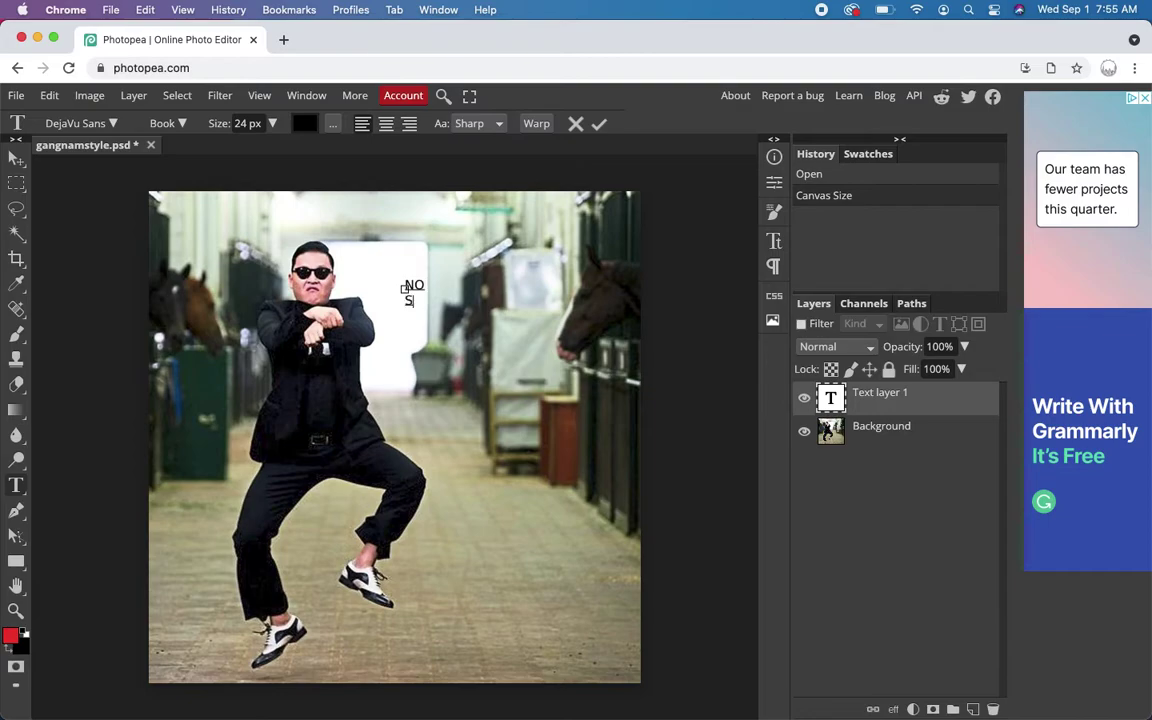
type("Mond")
Step: Enlarge the word NO to 150 px with the size slider
double_click(404, 288)
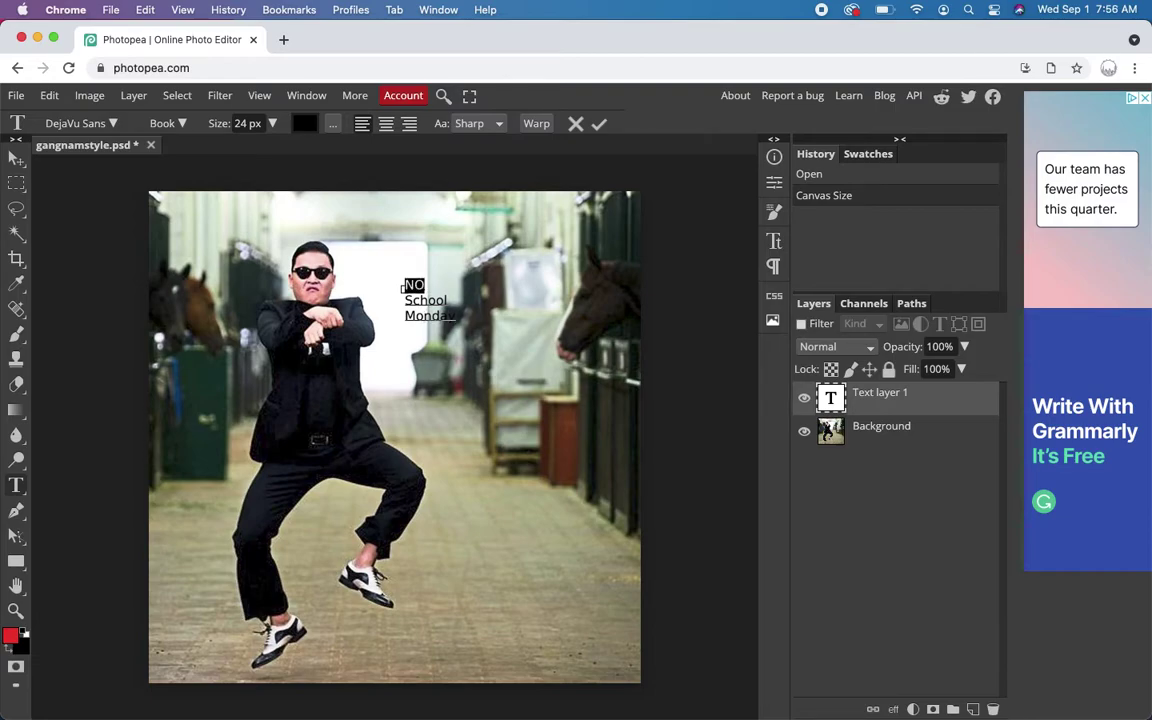
left_click(272, 123)
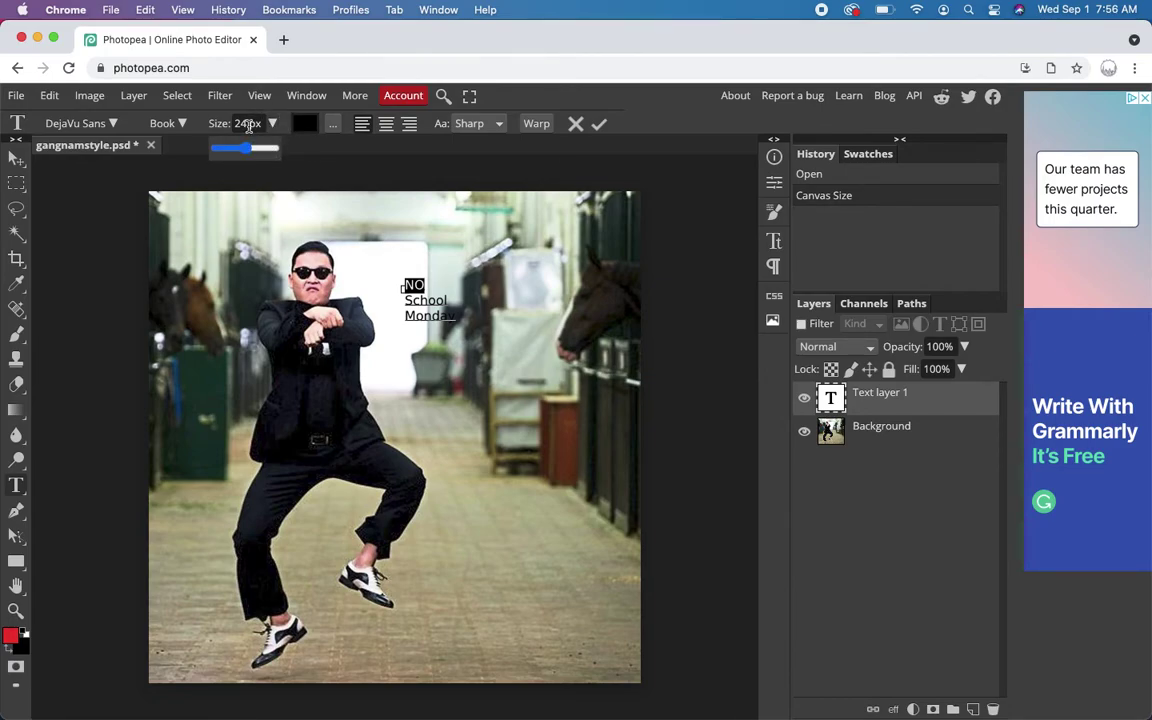
left_click_drag(252, 150, 282, 152)
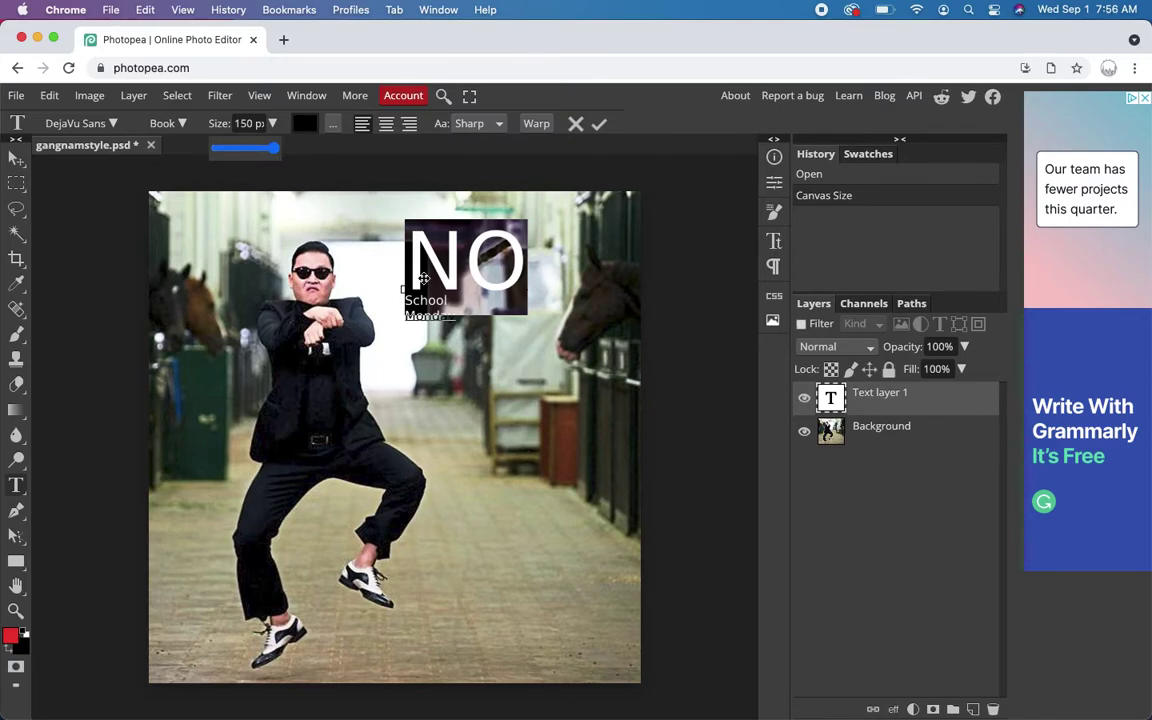
left_click(465, 289)
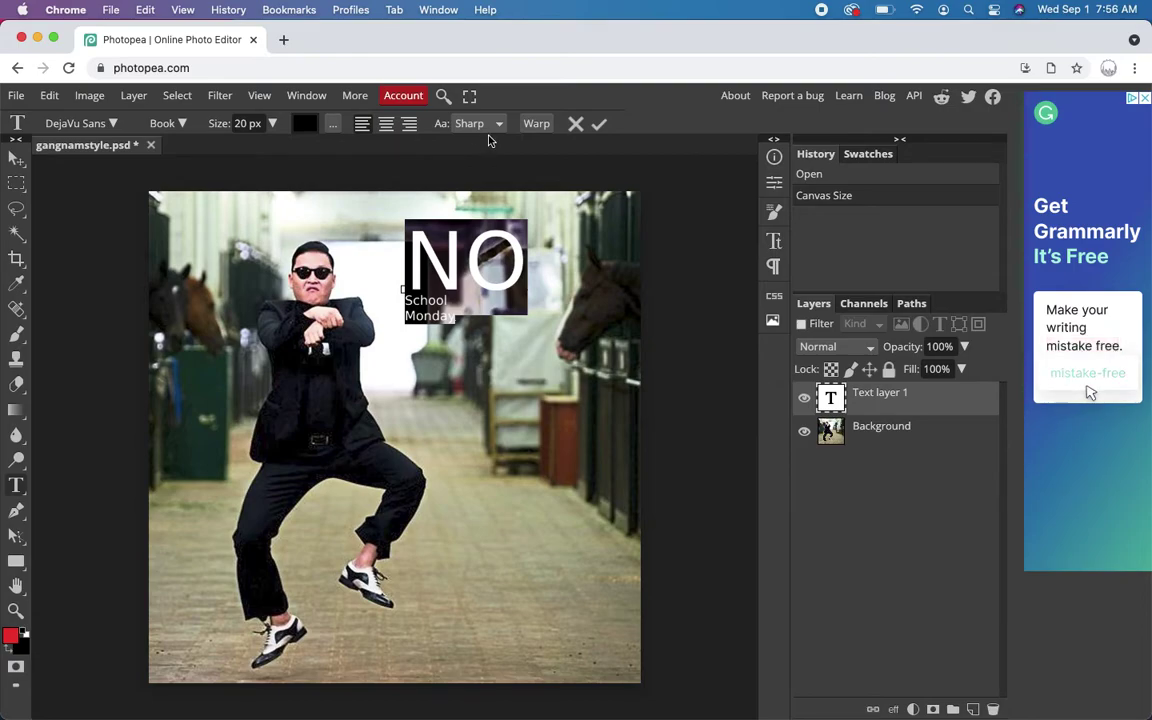
Step: Change the text font to Distant Galaxy
left_click(100, 123)
left_click(99, 123)
left_click(99, 123)
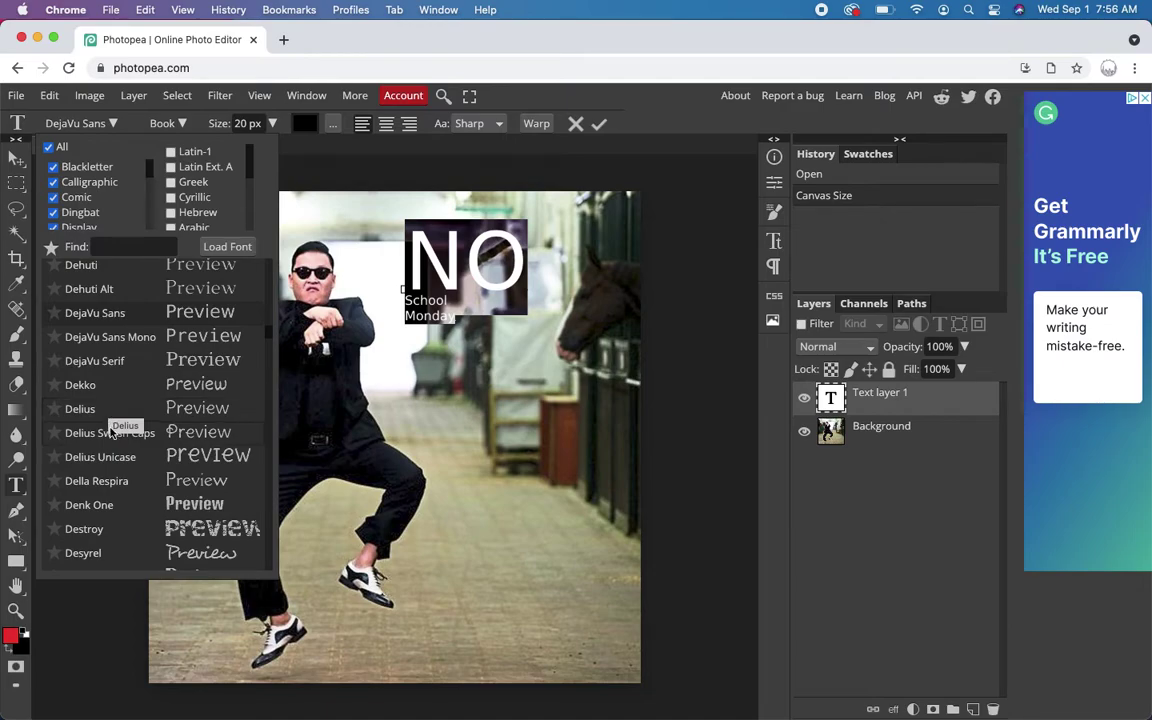
scroll(111, 430, "down", 5)
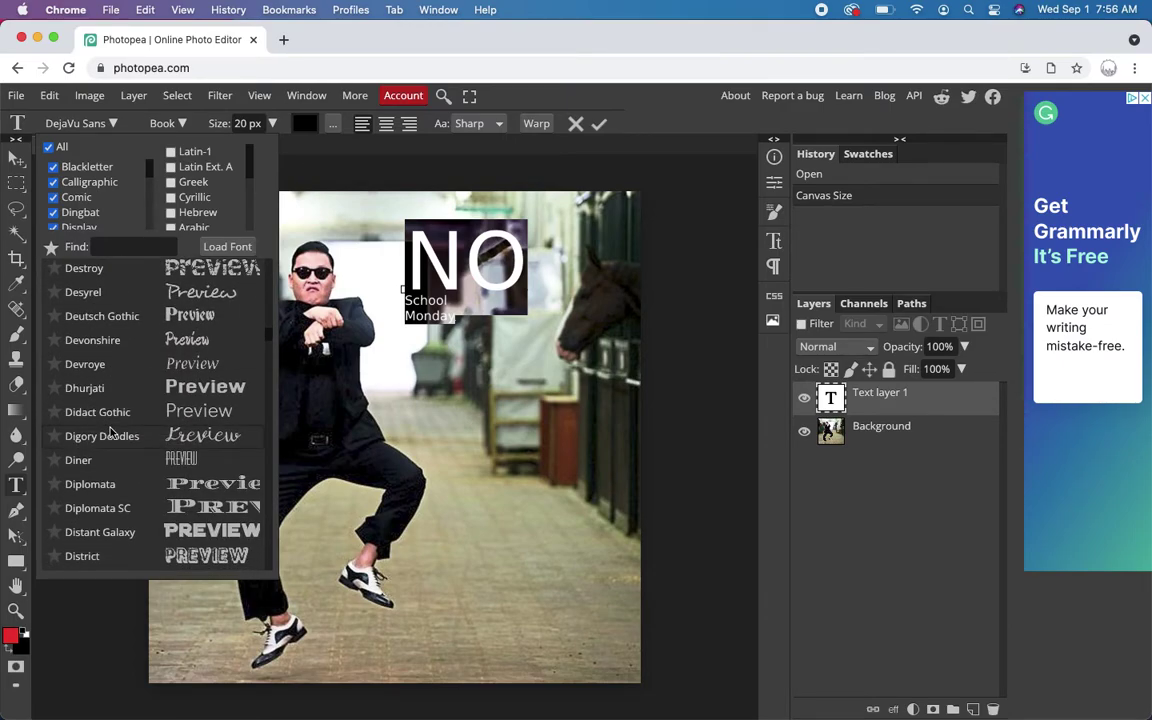
scroll(111, 430, "down", 1)
left_click(196, 508)
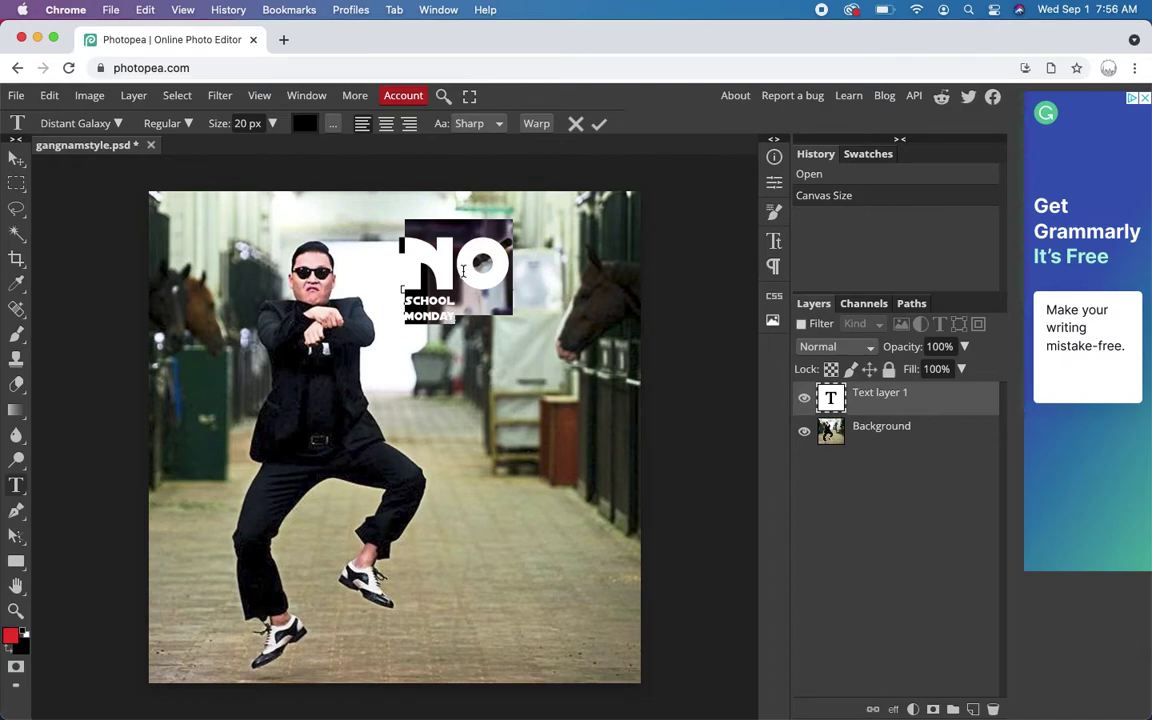
Step: Select all the text and highlight the font size value for replacement
left_click(432, 242)
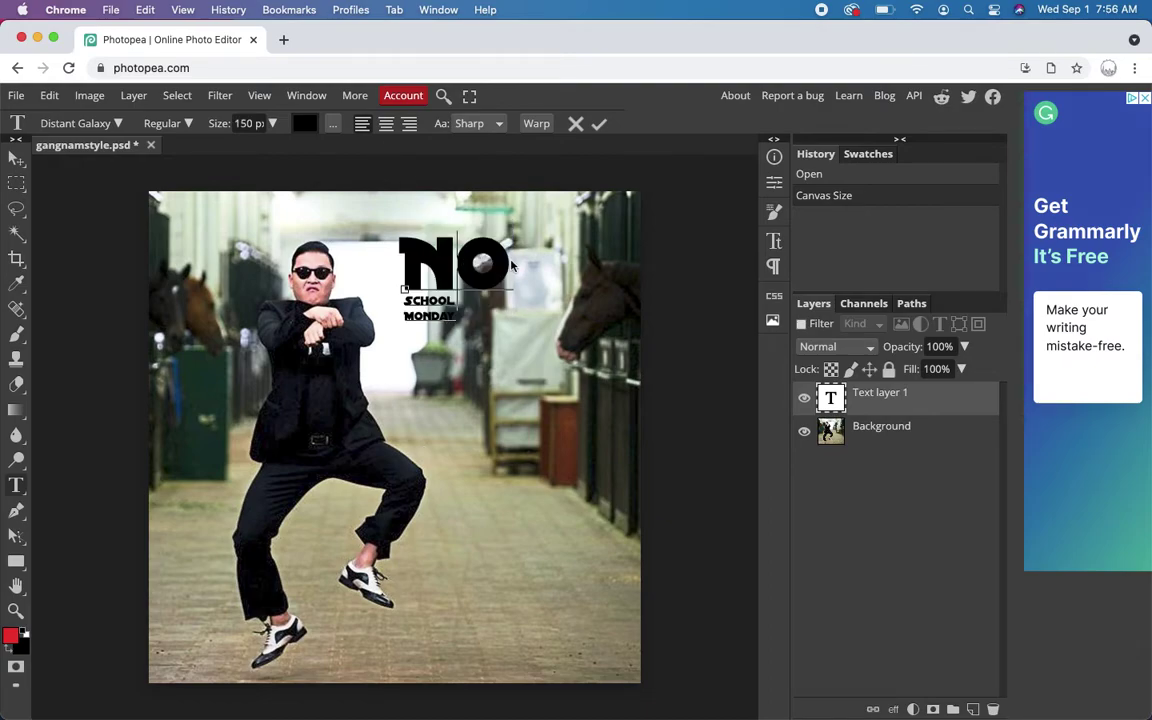
key("super+a")
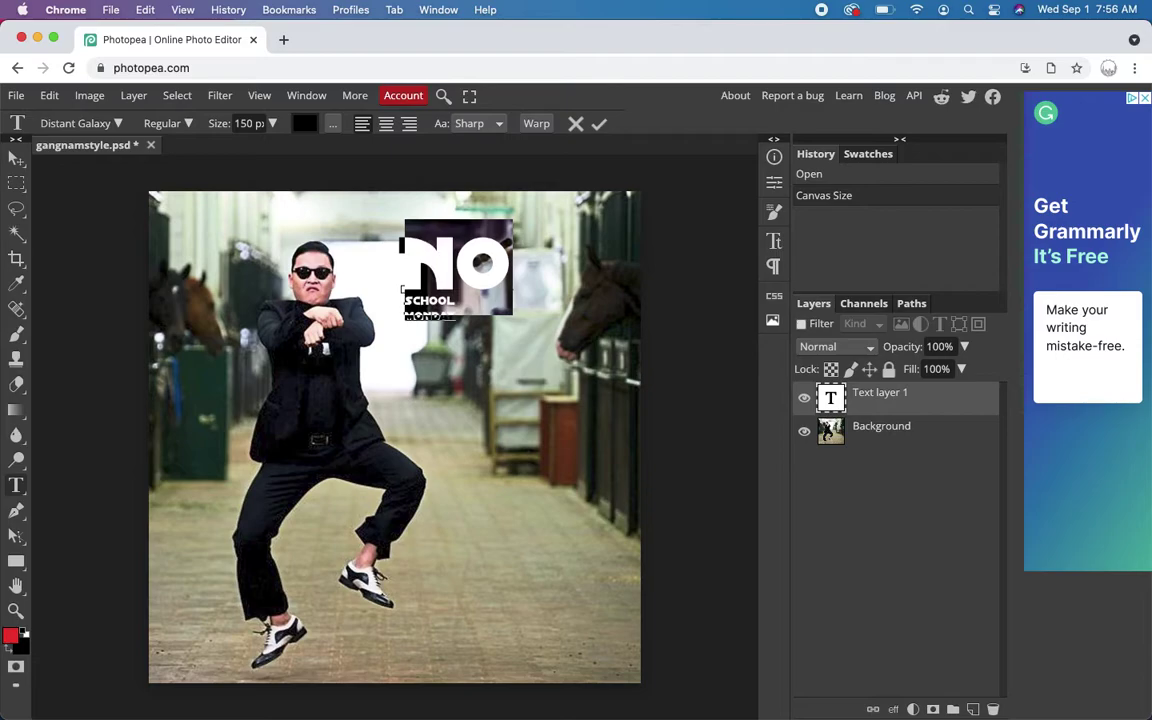
double_click(248, 124)
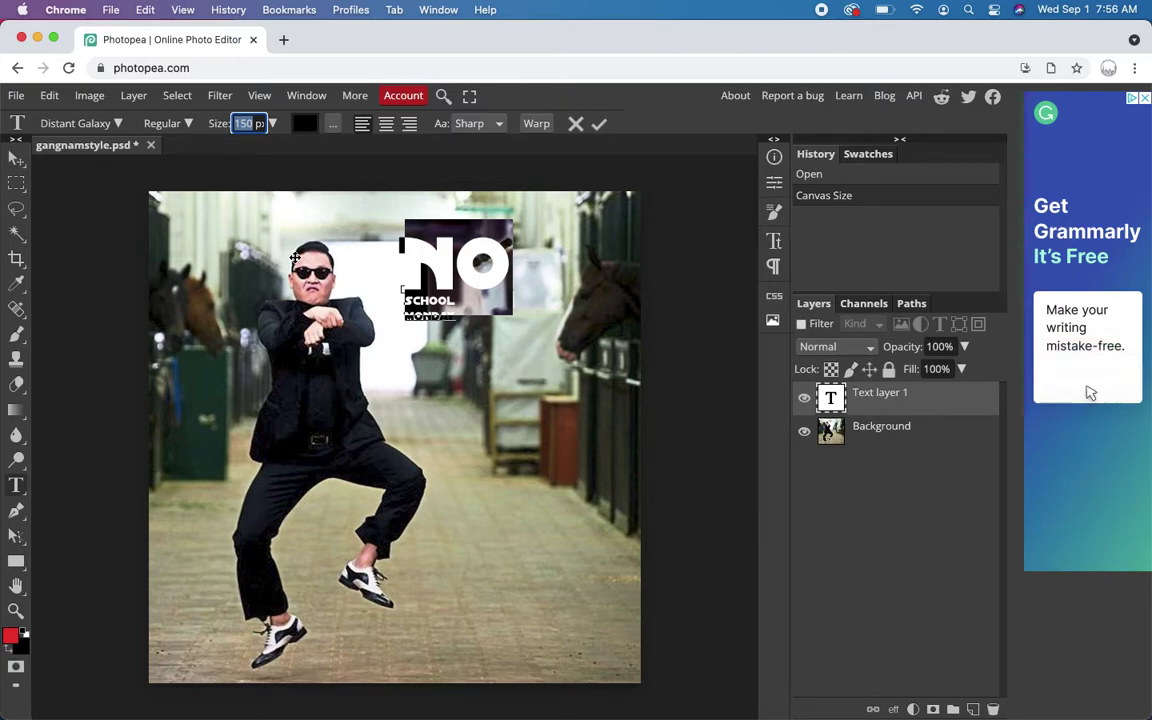
Step: Raise NO to 288 px and drag the text so it sits just right of Psy's head
type("288")
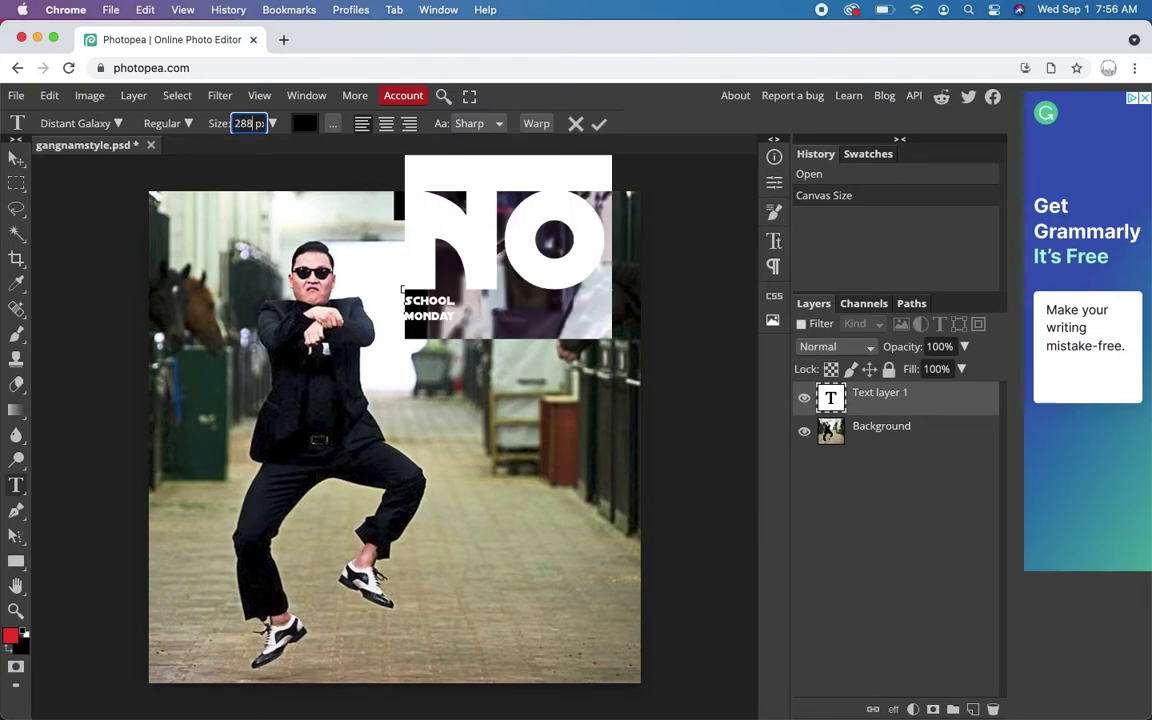
left_click(435, 313)
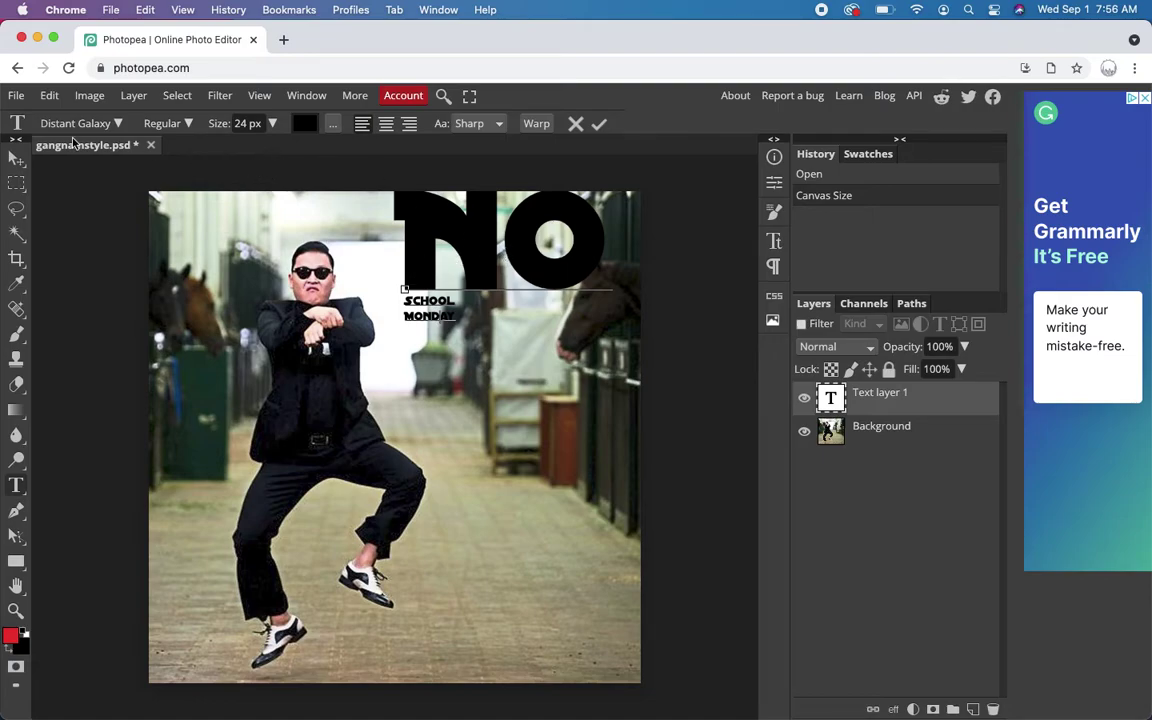
left_click(15, 157)
left_click_drag(420, 232, 392, 289)
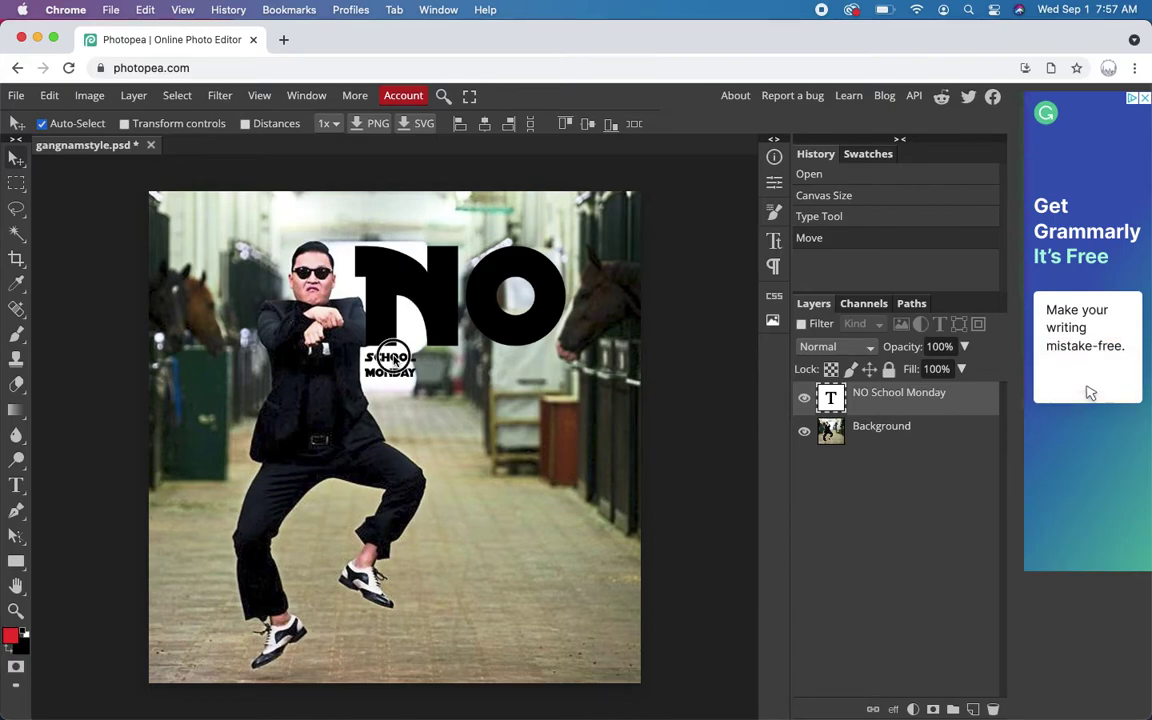
double_click(395, 358)
Step: Select the SCHOOL and MONDAY lines and set their size to 108 px
left_click(358, 330)
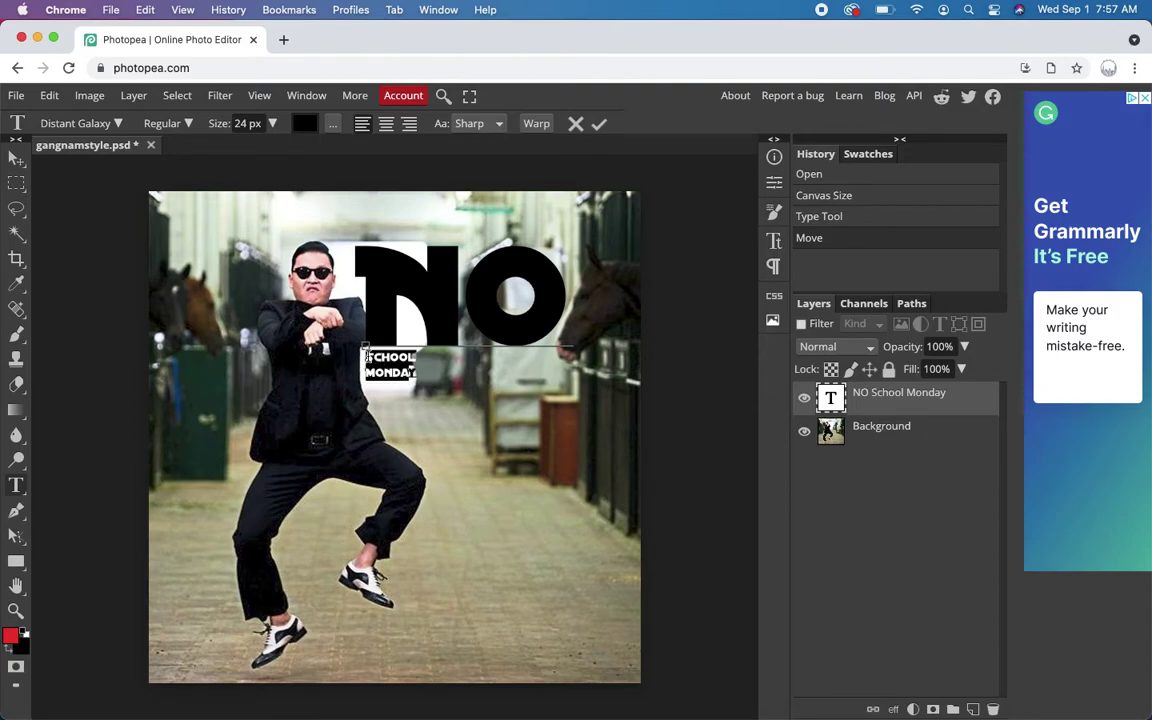
key("shift+Left")
key("shift+Left")
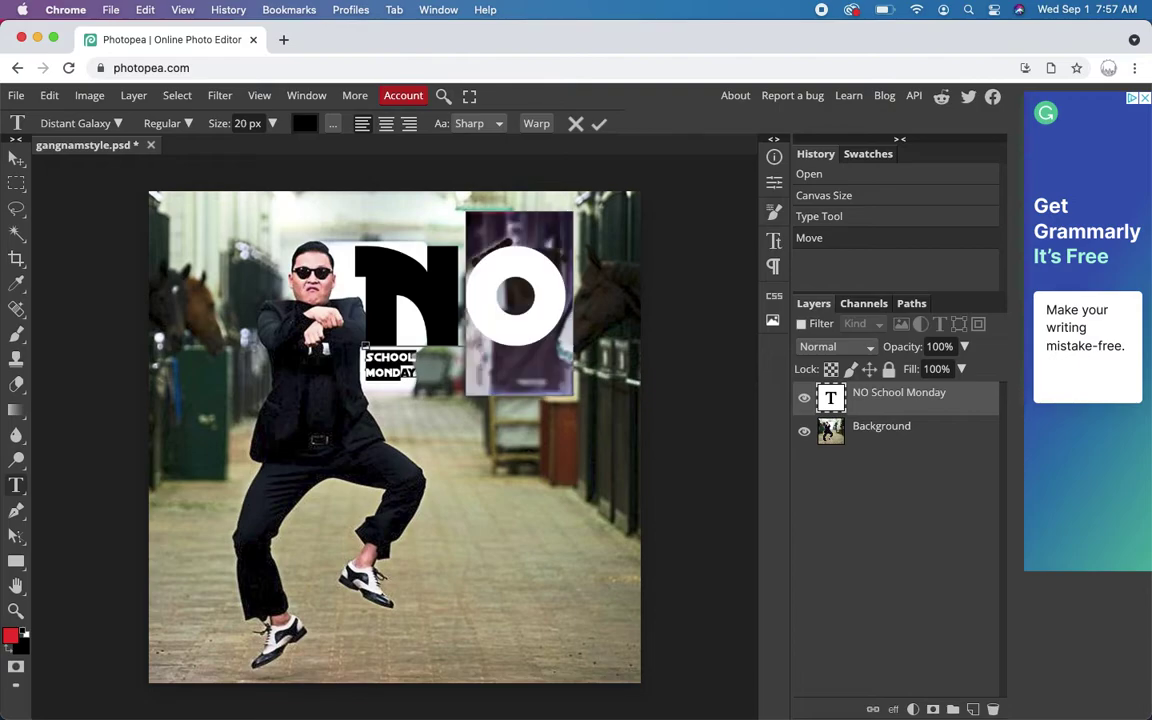
left_click(366, 295)
key("shift+End")
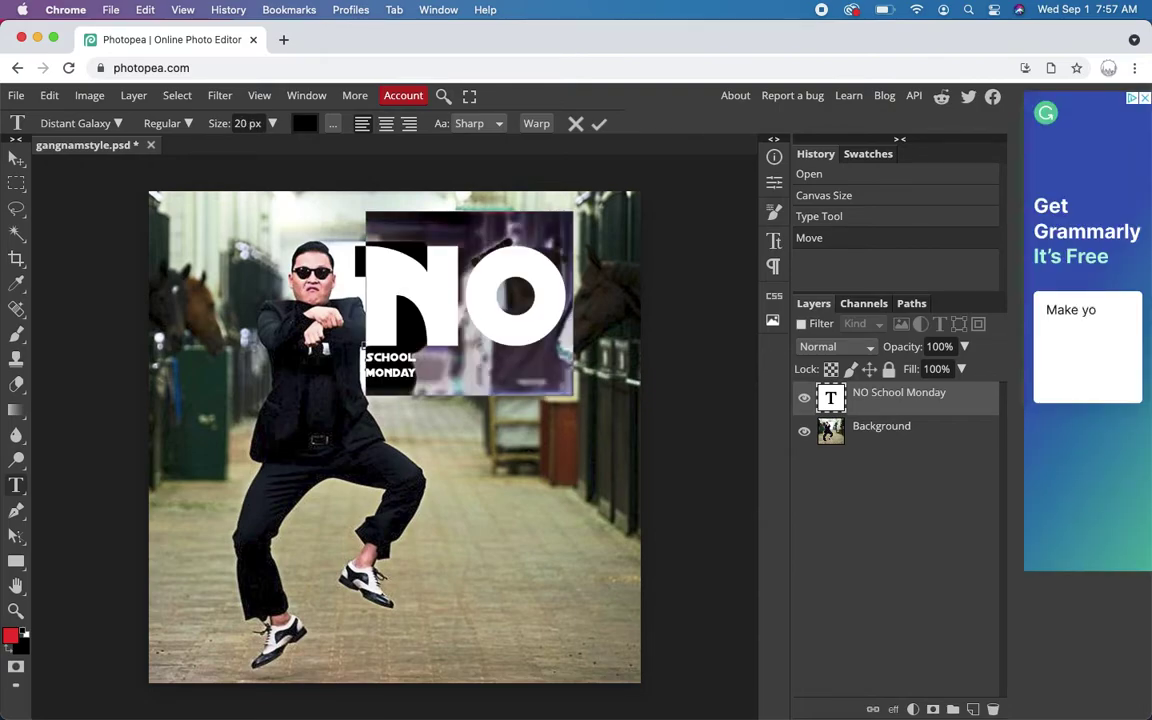
left_click(403, 370)
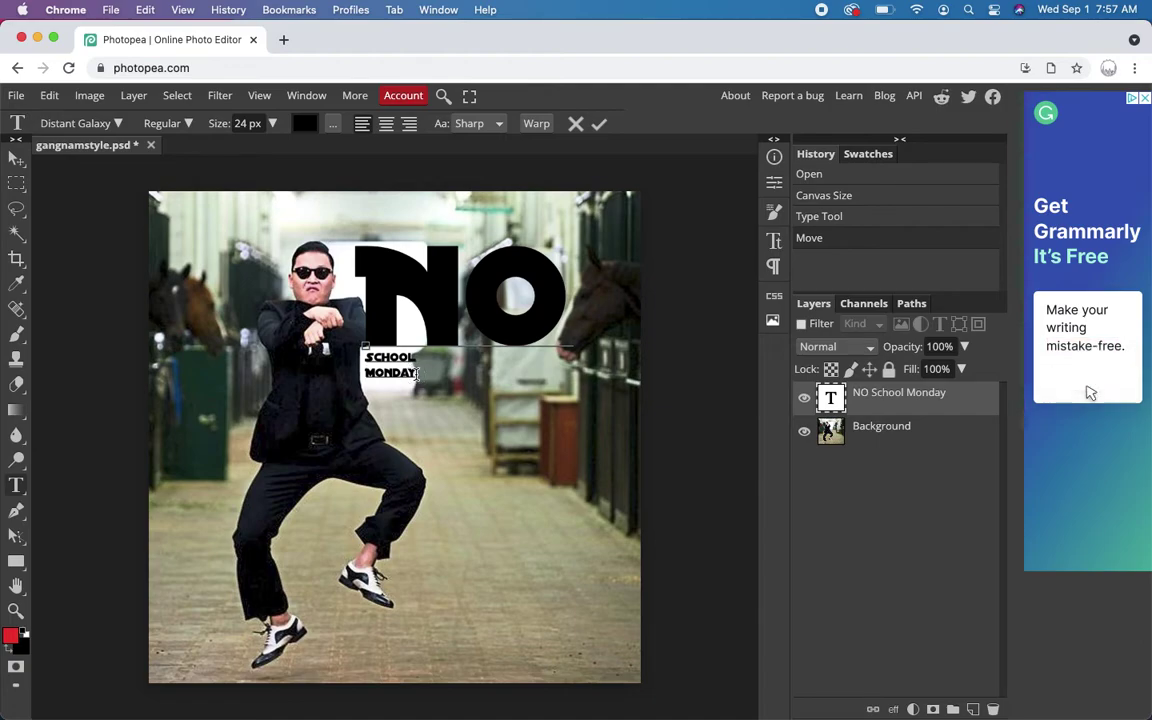
key("shift+Up")
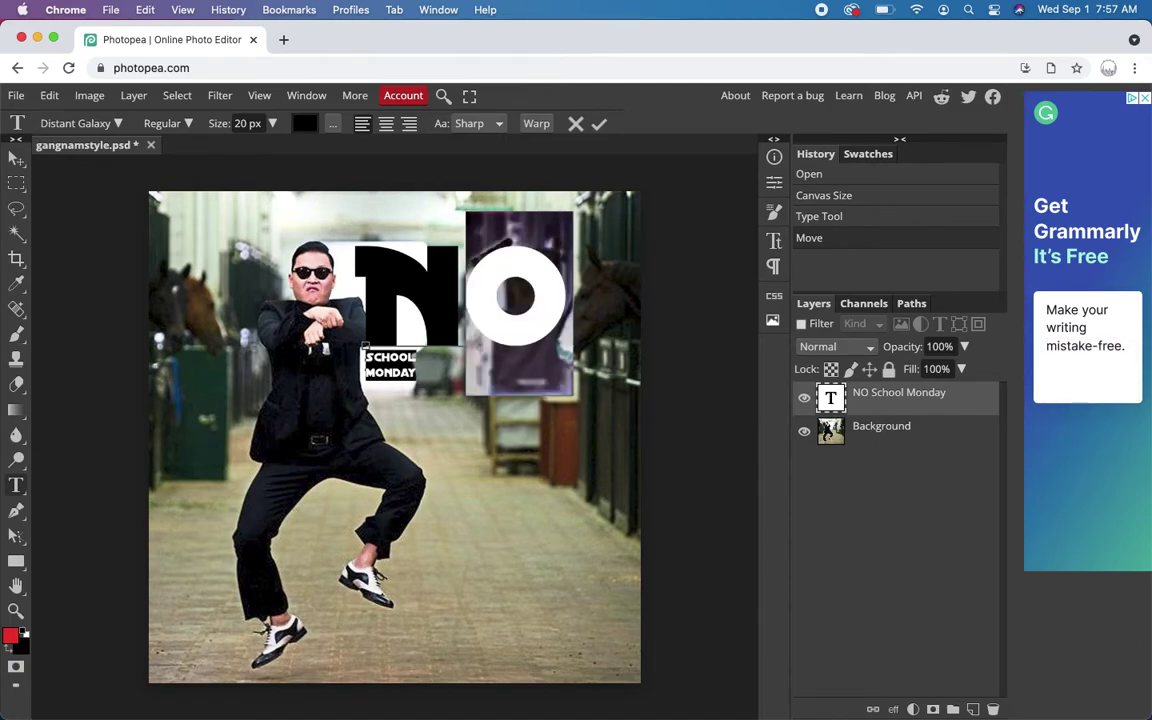
key("shift+Down")
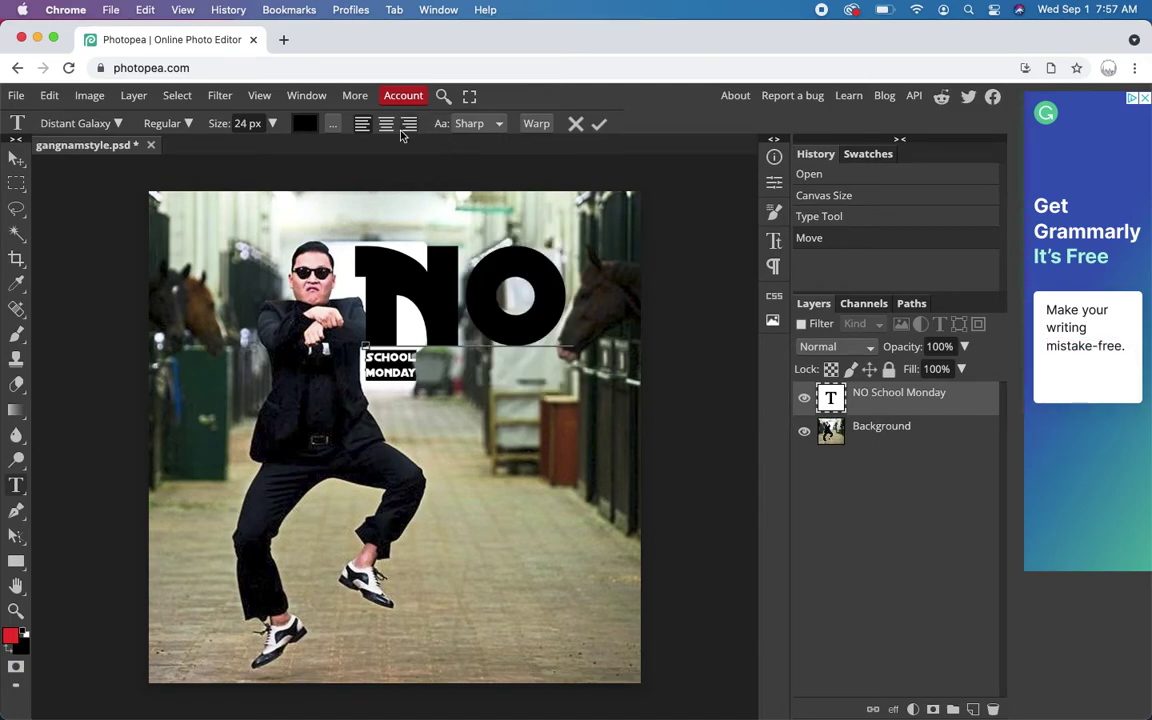
double_click(240, 123)
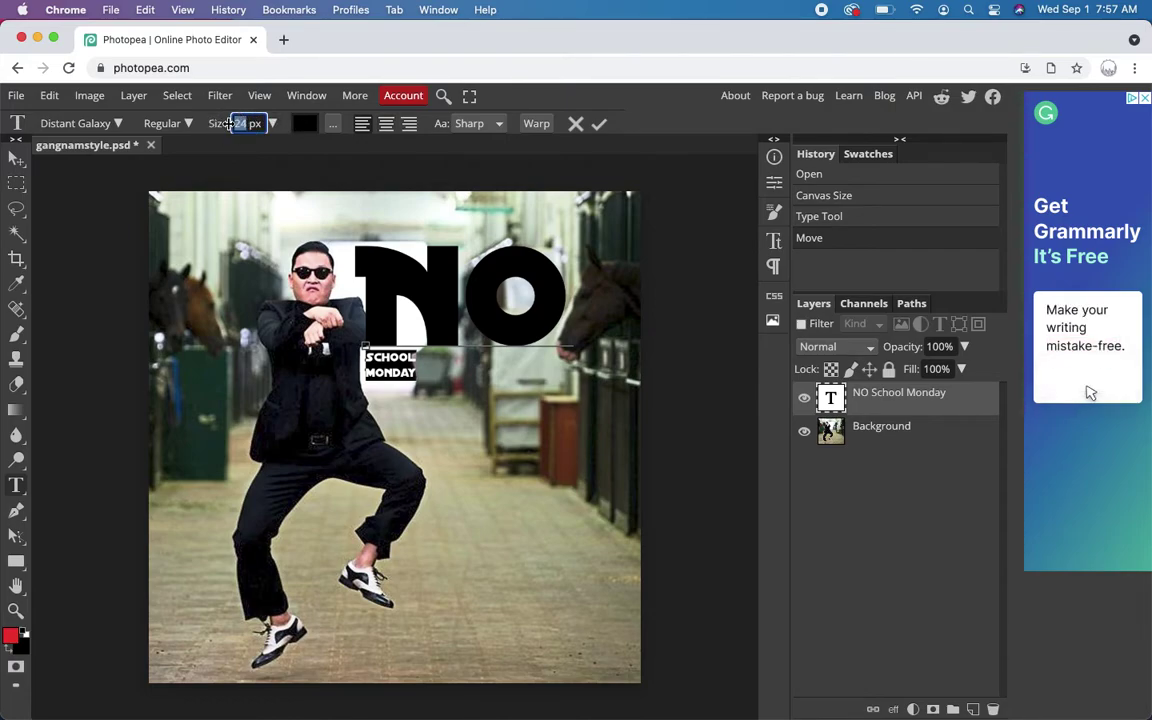
type("144")
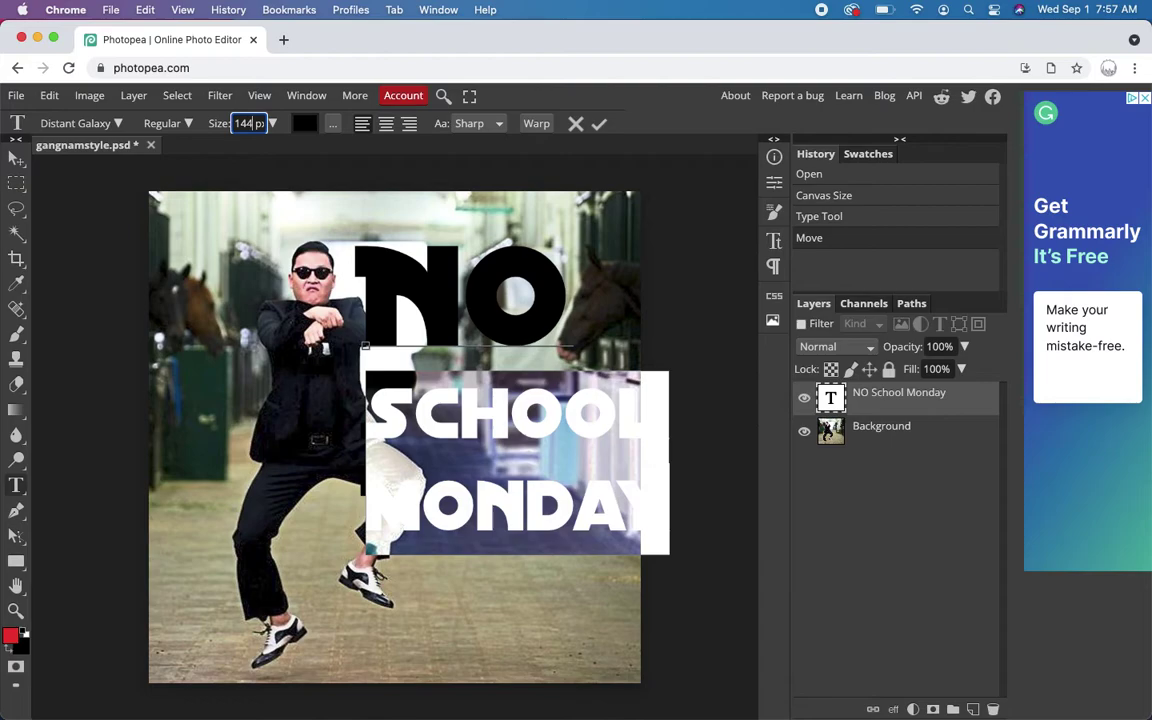
double_click(240, 123)
type("108")
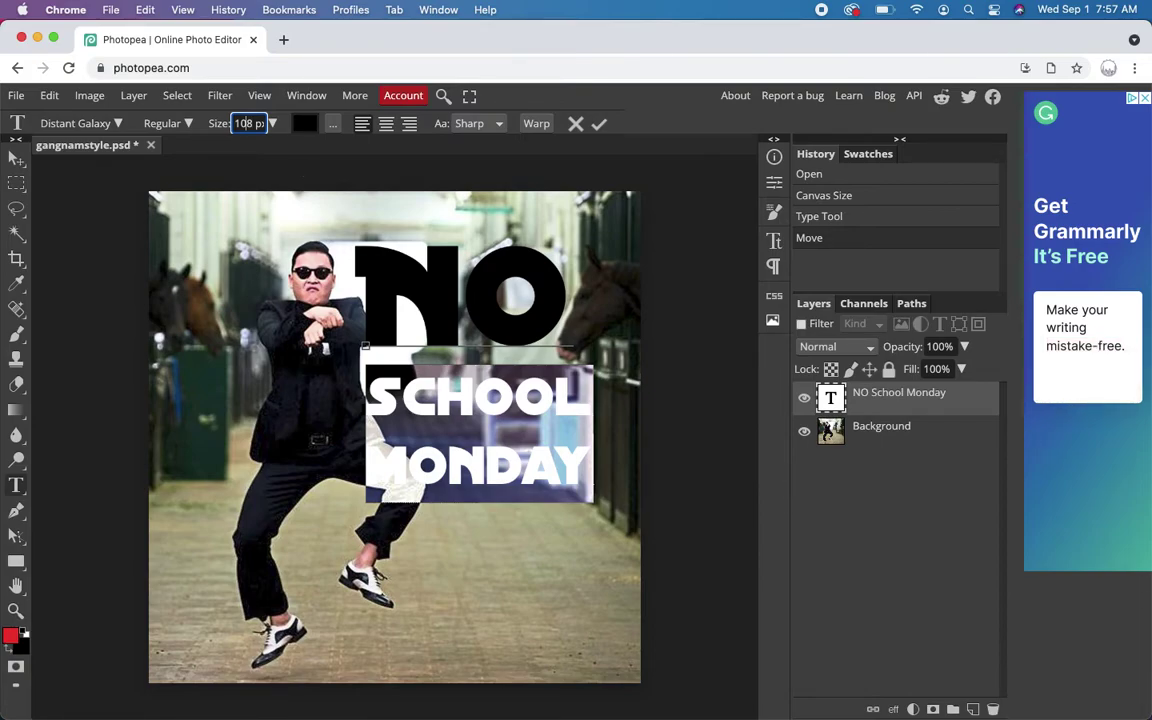
Step: Reselect SCHOOL and MONDAY and show the Paragraph settings
key("Up")
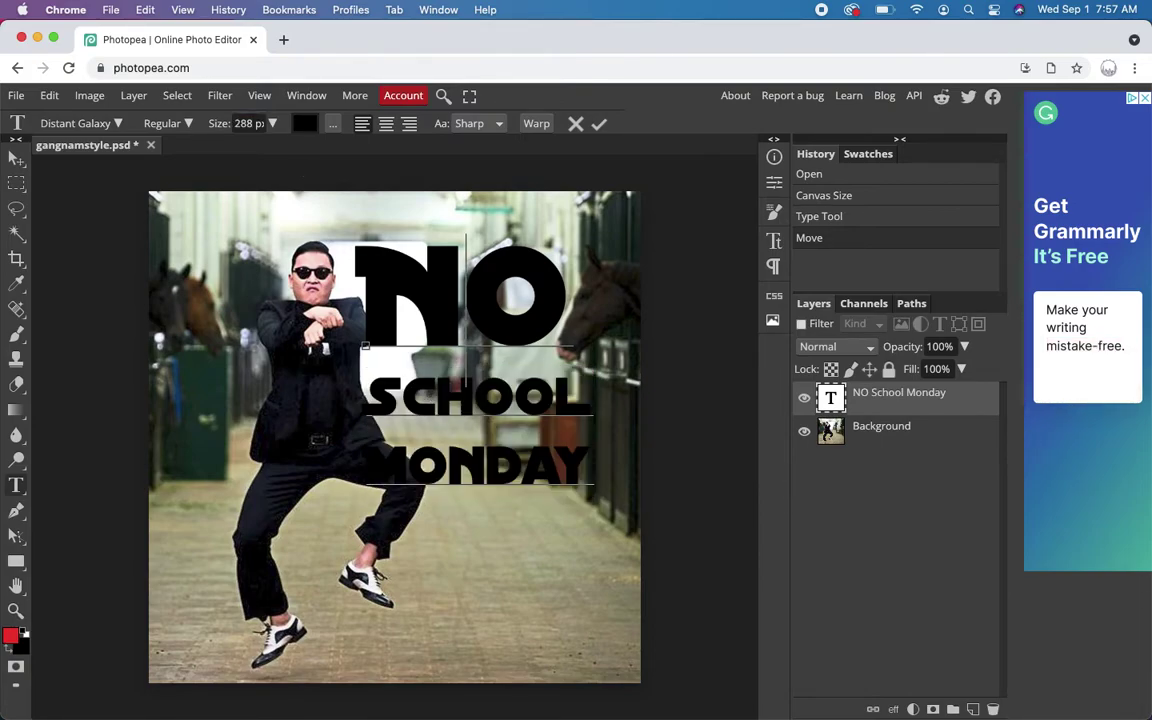
key("Down")
key("shift+Down")
key("shift+Down")
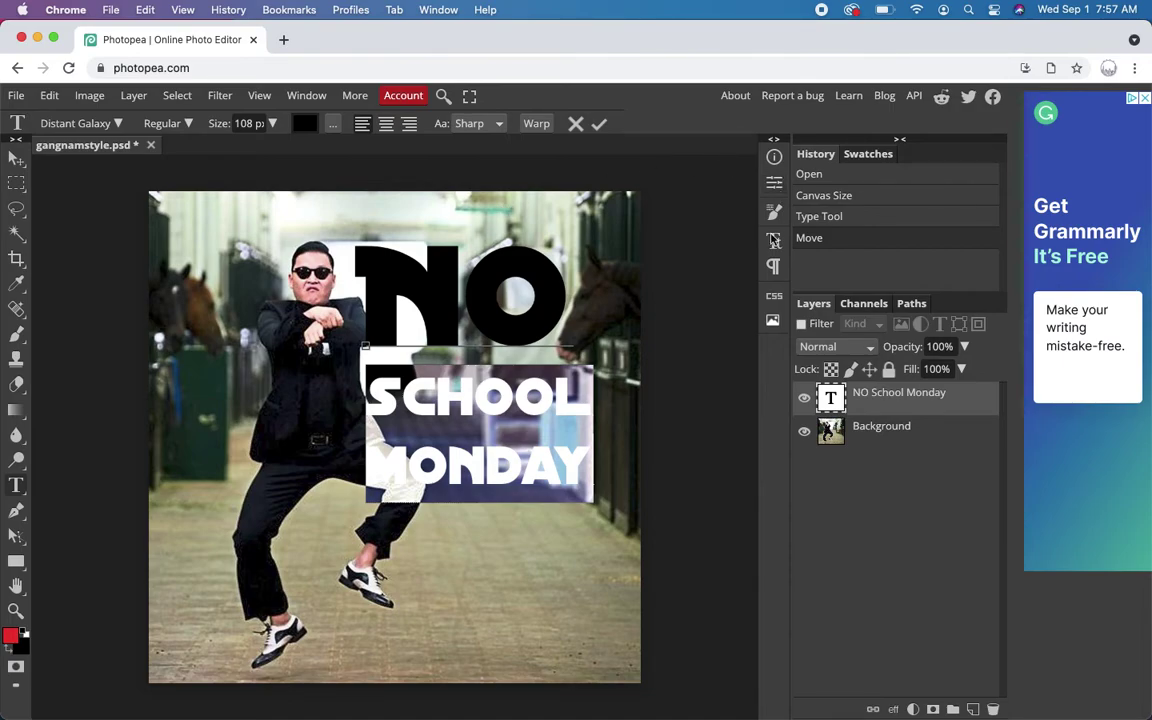
left_click(773, 268)
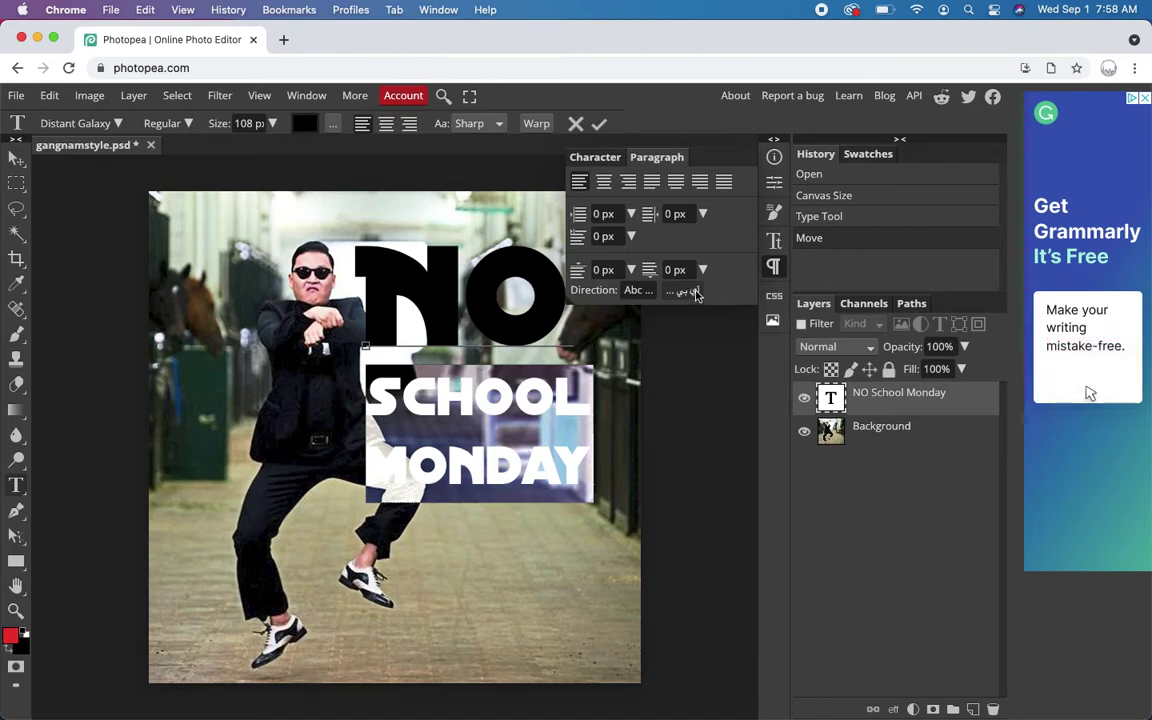
Step: Reduce the SCHOOL MONDAY leading to 85 px in the Character settings
left_click(580, 156)
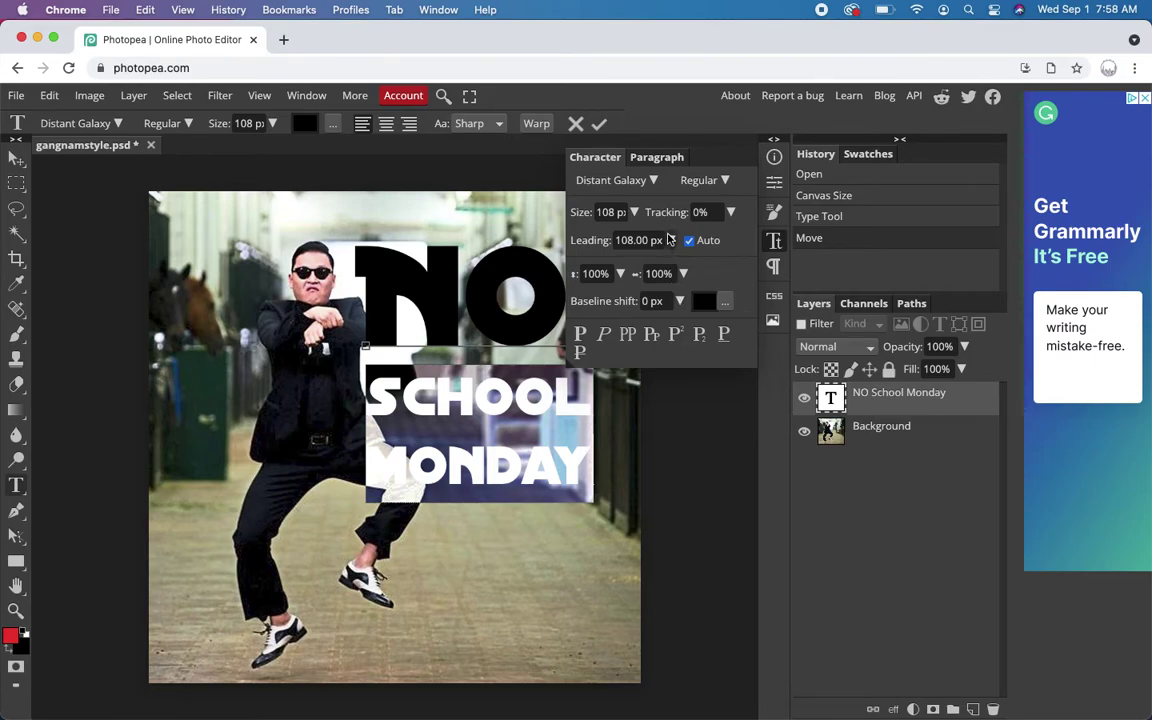
left_click(670, 240)
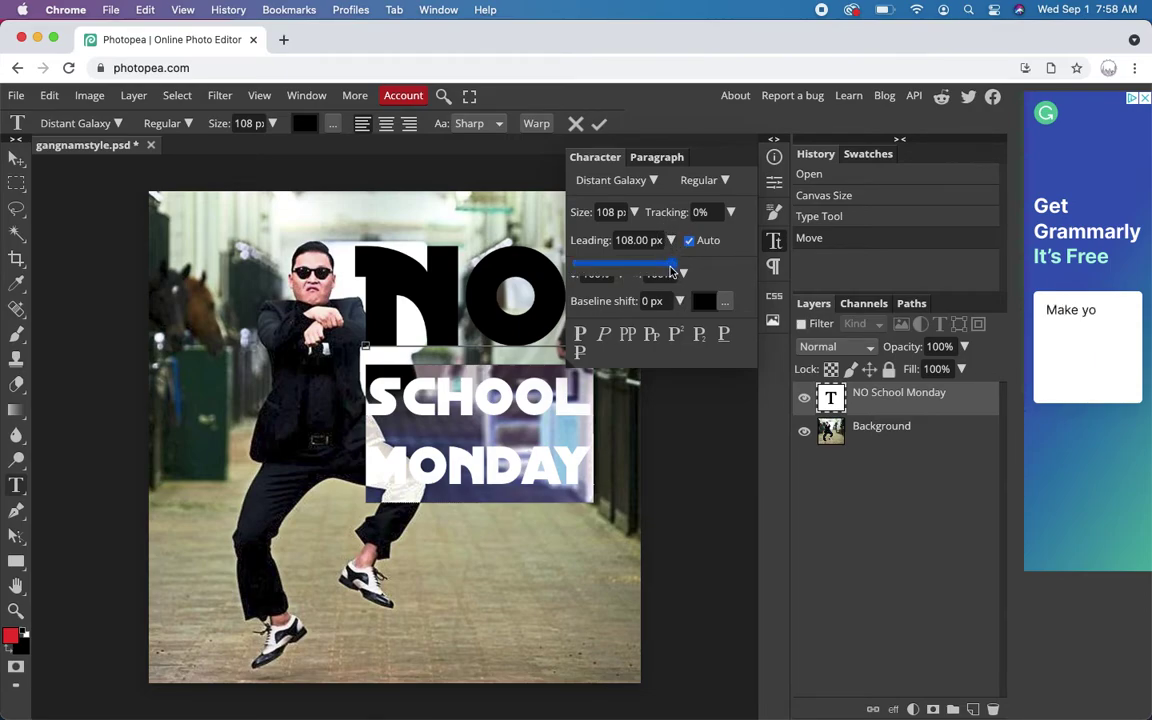
mouse_move(672, 272)
left_mouse_down()
mouse_move(658, 268)
mouse_move(669, 267)
left_mouse_up()
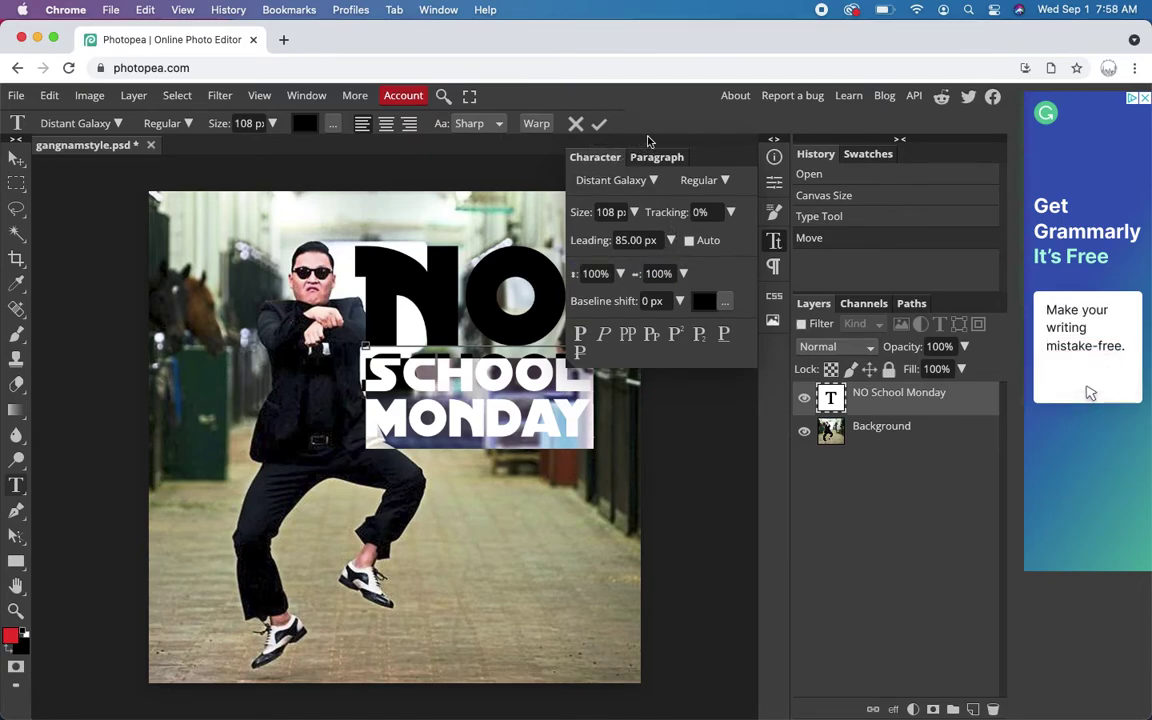
Step: Close the text settings panel and commit the text edit
left_click(656, 158)
left_click(773, 157)
left_click(774, 157)
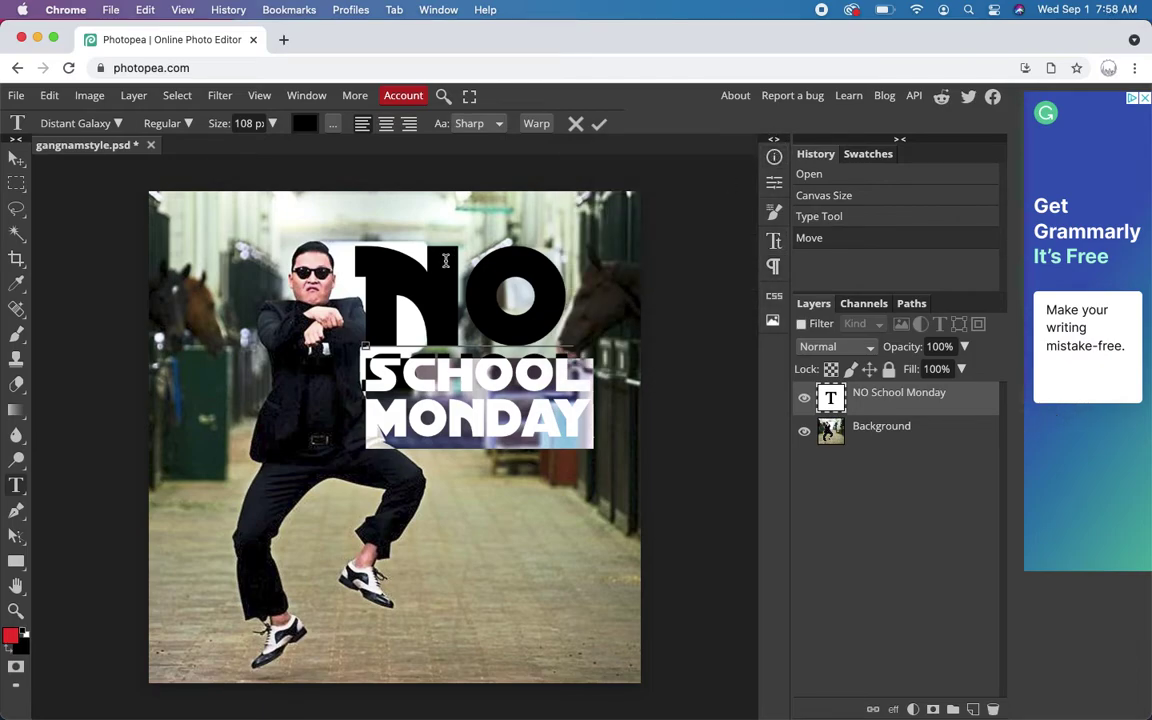
key("Escape")
key("v")
key("super+a")
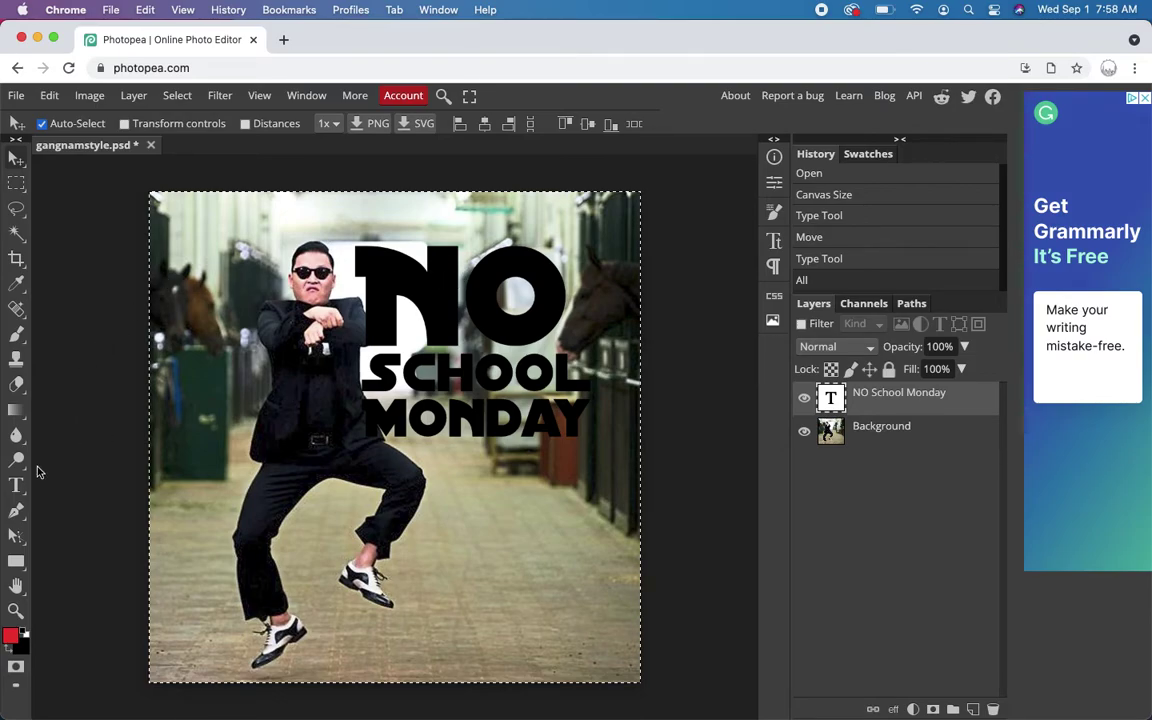
Step: Colour all of the NO SCHOOL MONDAY text yellow (ffff00) and commit it
key("t")
left_click(374, 286)
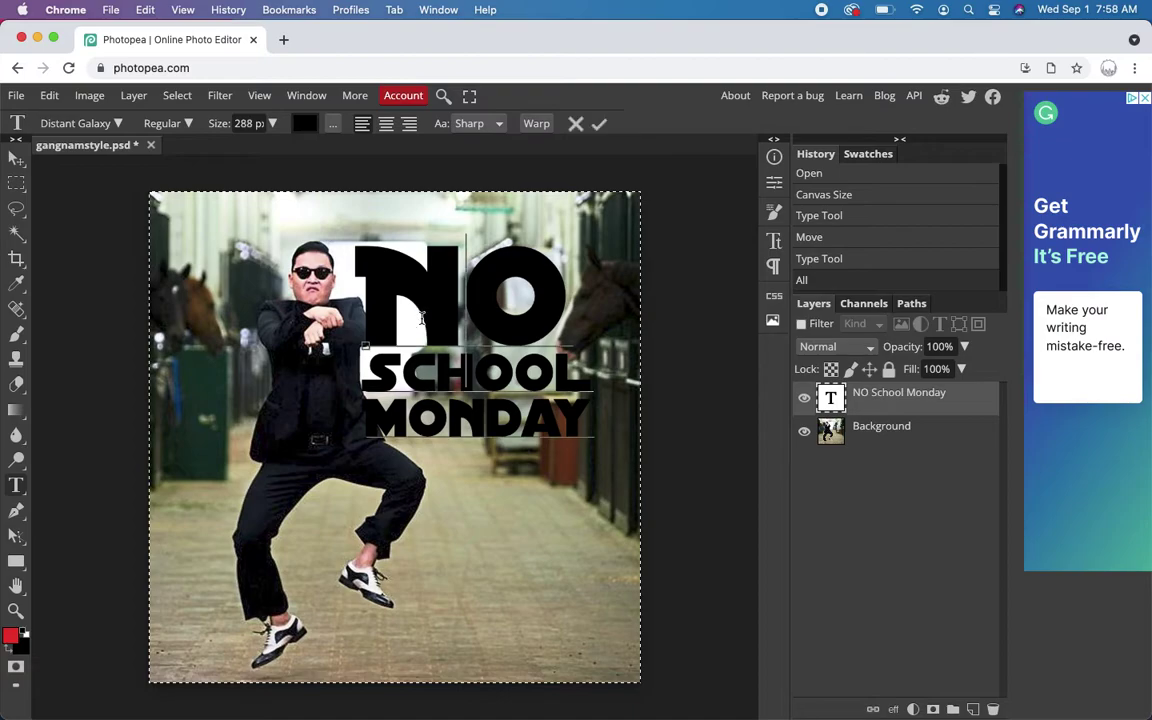
key("super+a")
left_click(305, 124)
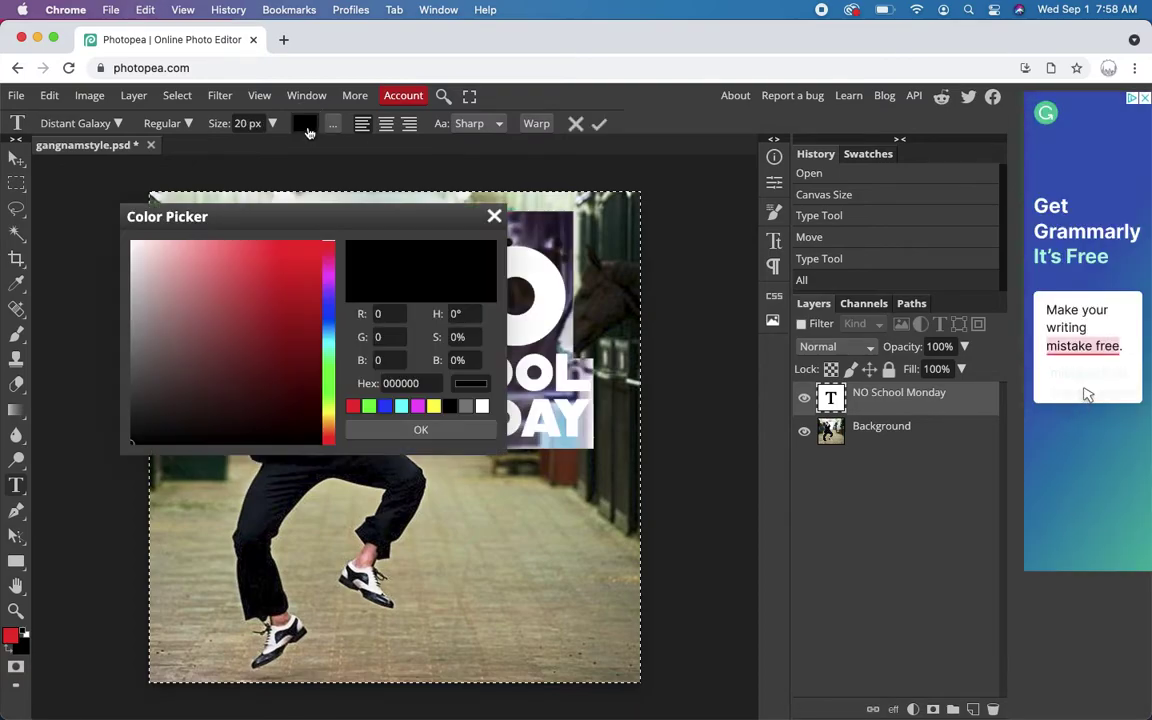
left_click(433, 405)
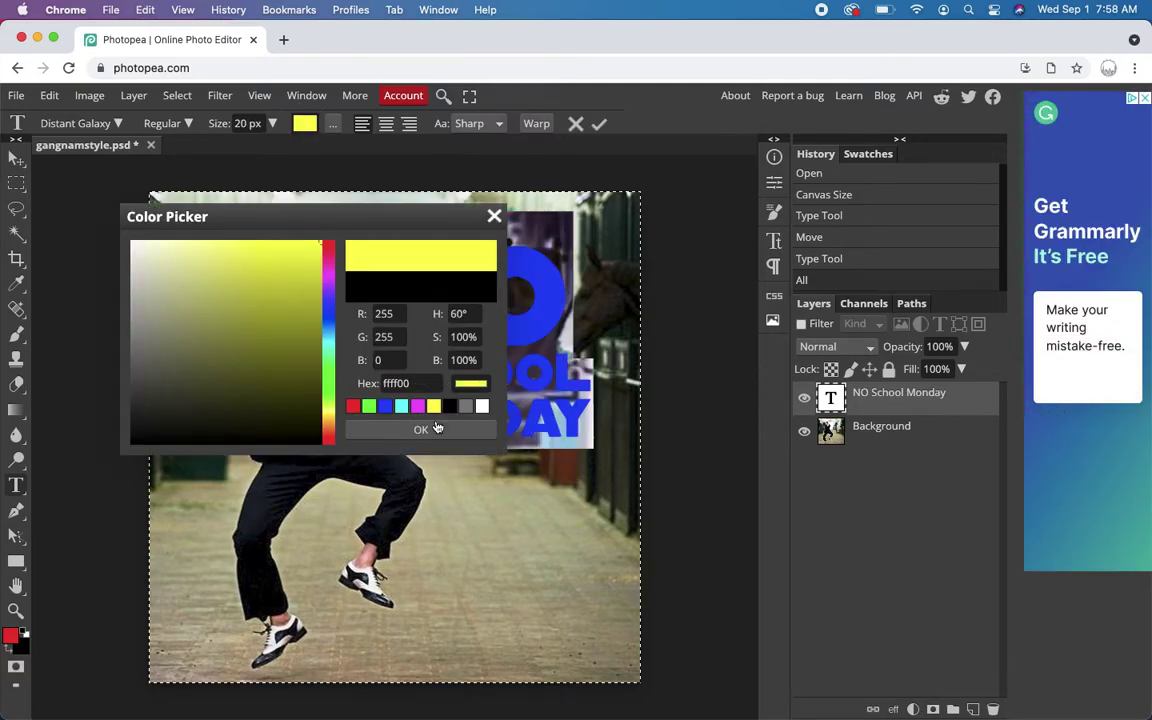
left_click(421, 430)
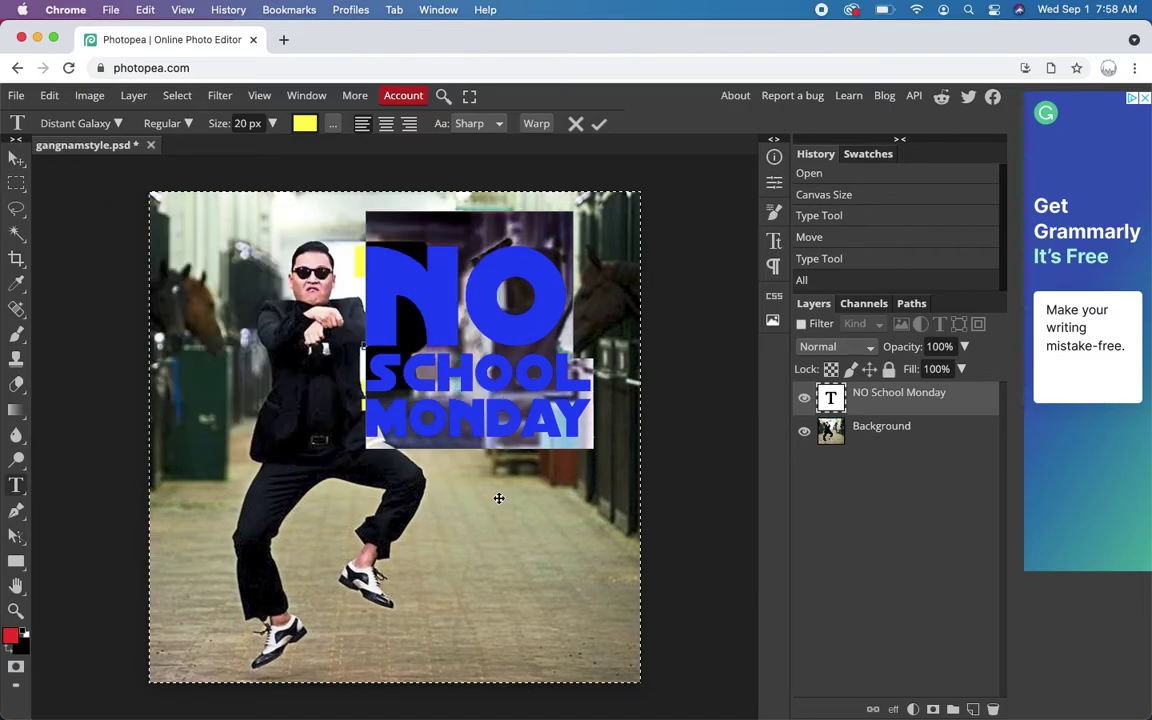
left_click(16, 158)
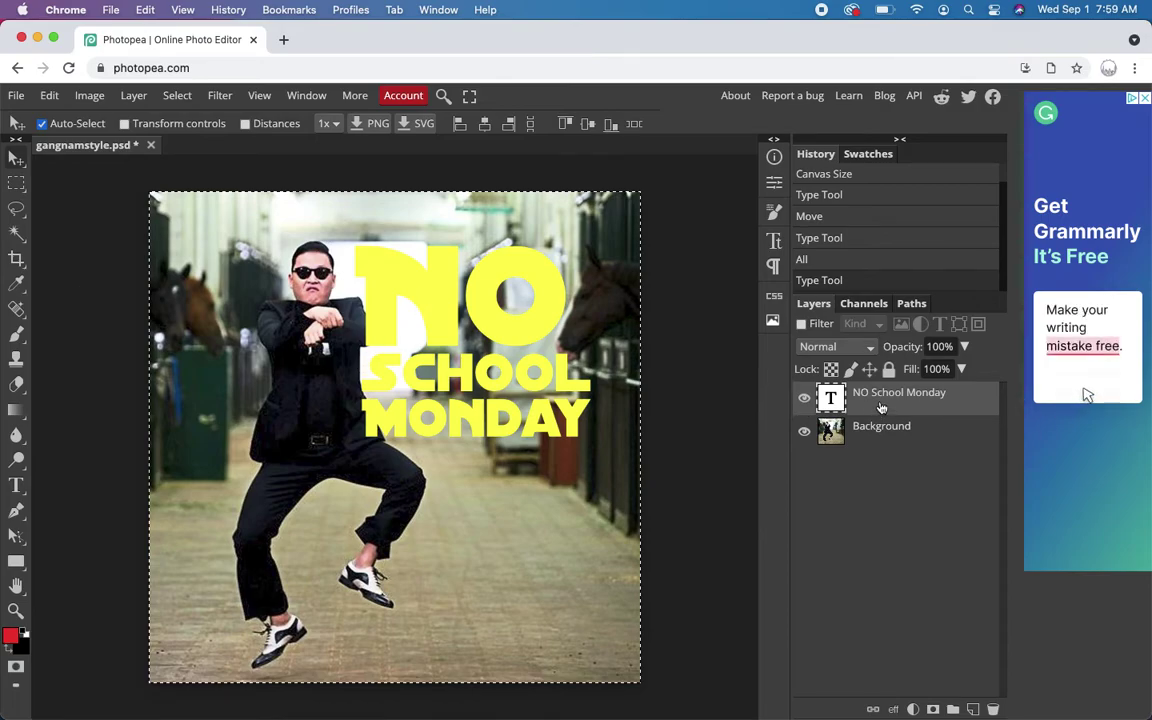
Step: Apply a default drop shadow (Multiply, 57% opacity, 27 px distance, 13 px size) to the text layer
left_click(893, 709)
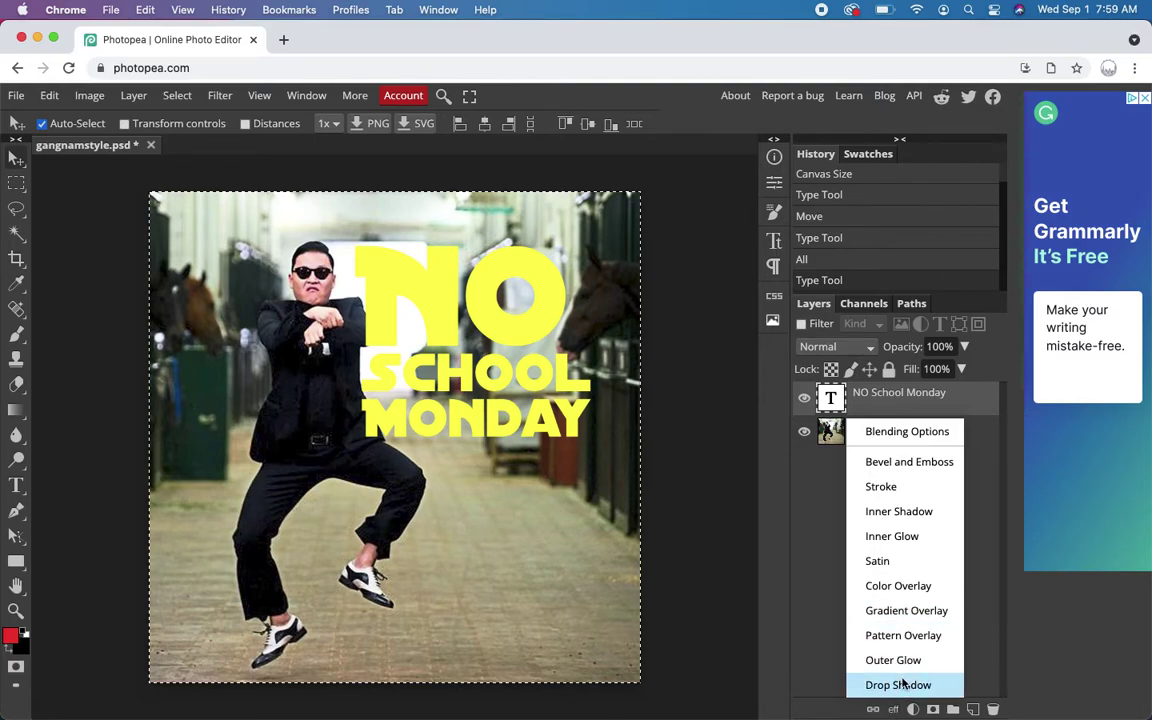
left_click(900, 684)
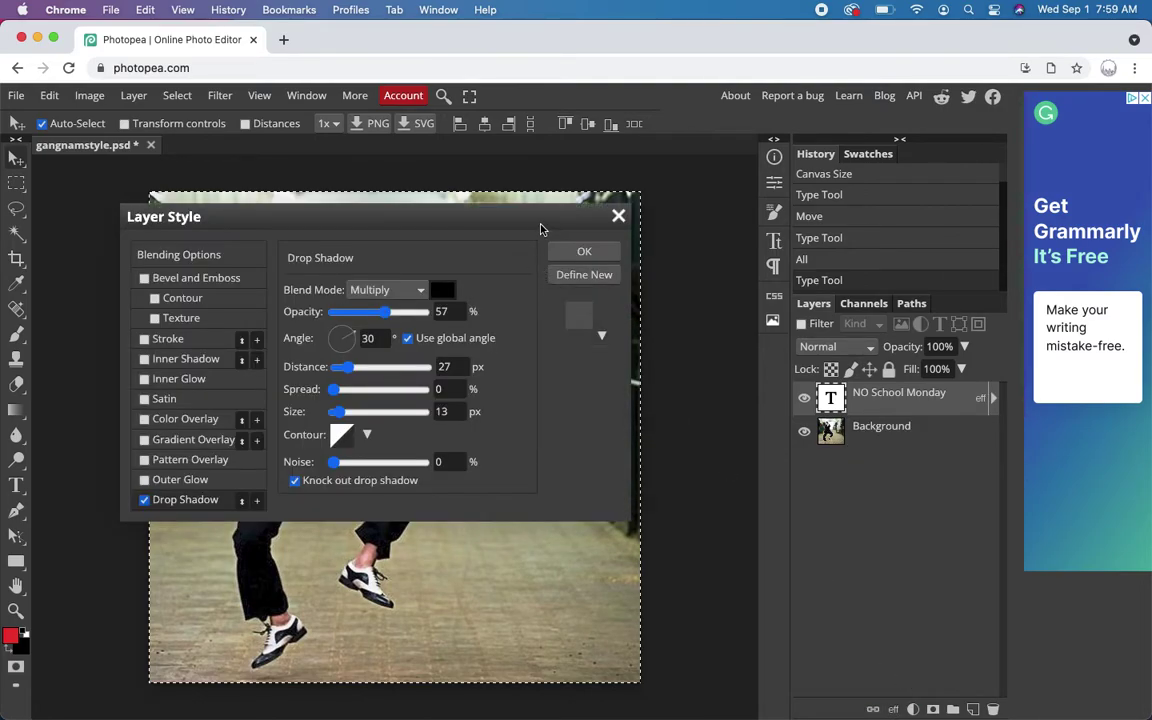
left_click_drag(540, 229, 1039, 359)
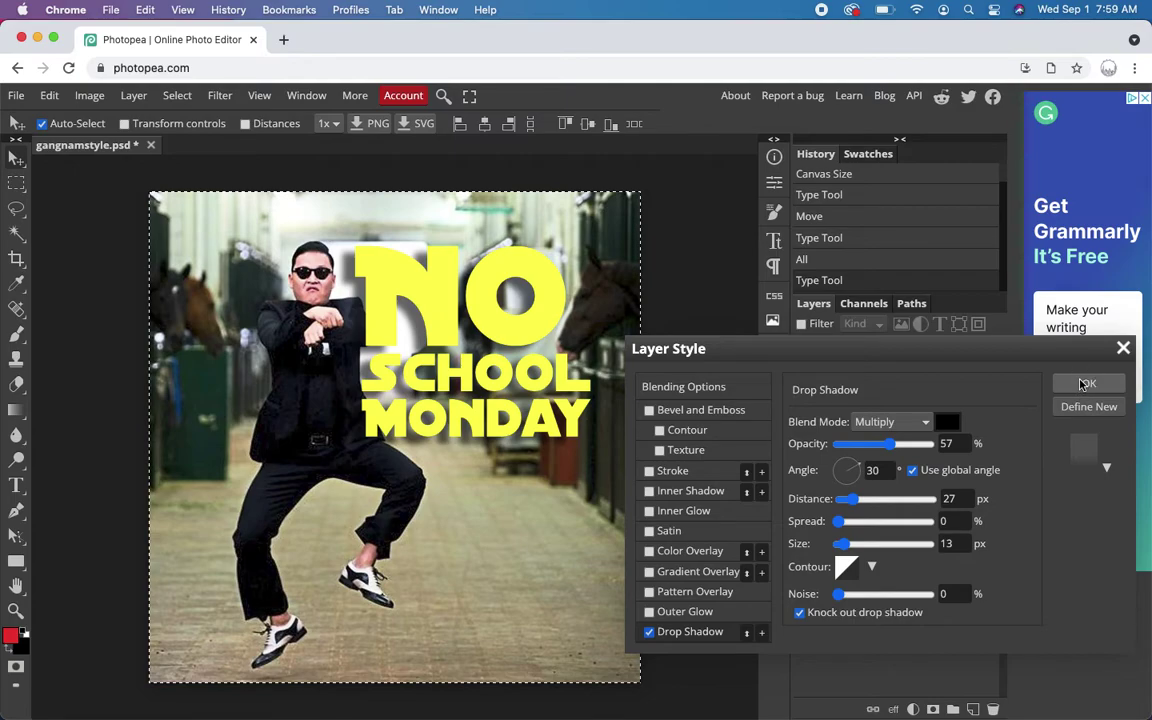
left_click(1082, 384)
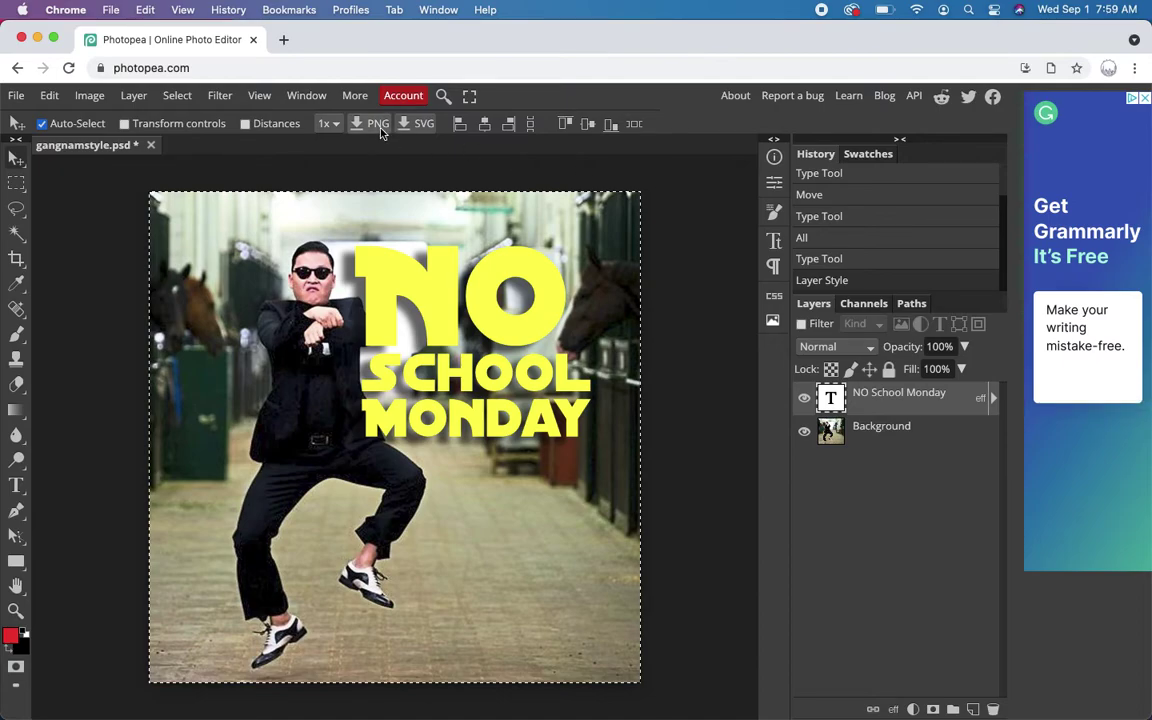
Step: Export the 923 × 923 design as gangnamstyle.jpg at 70% quality to downloads
left_click(17, 96)
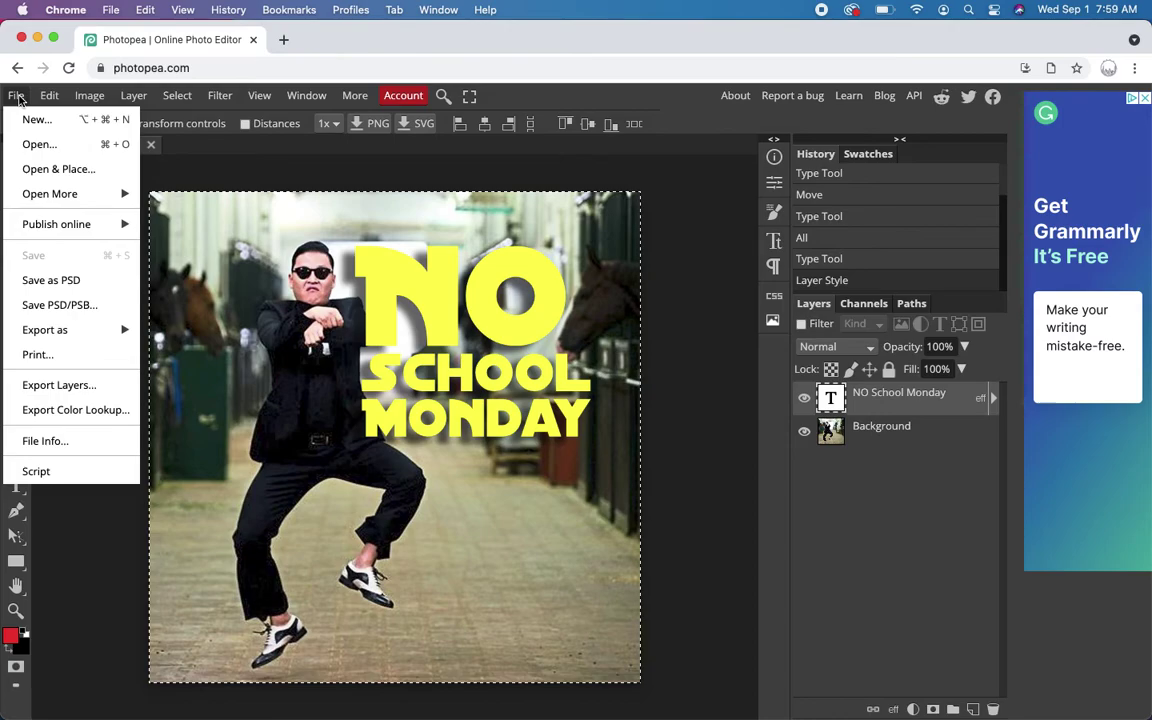
mouse_move(62, 329)
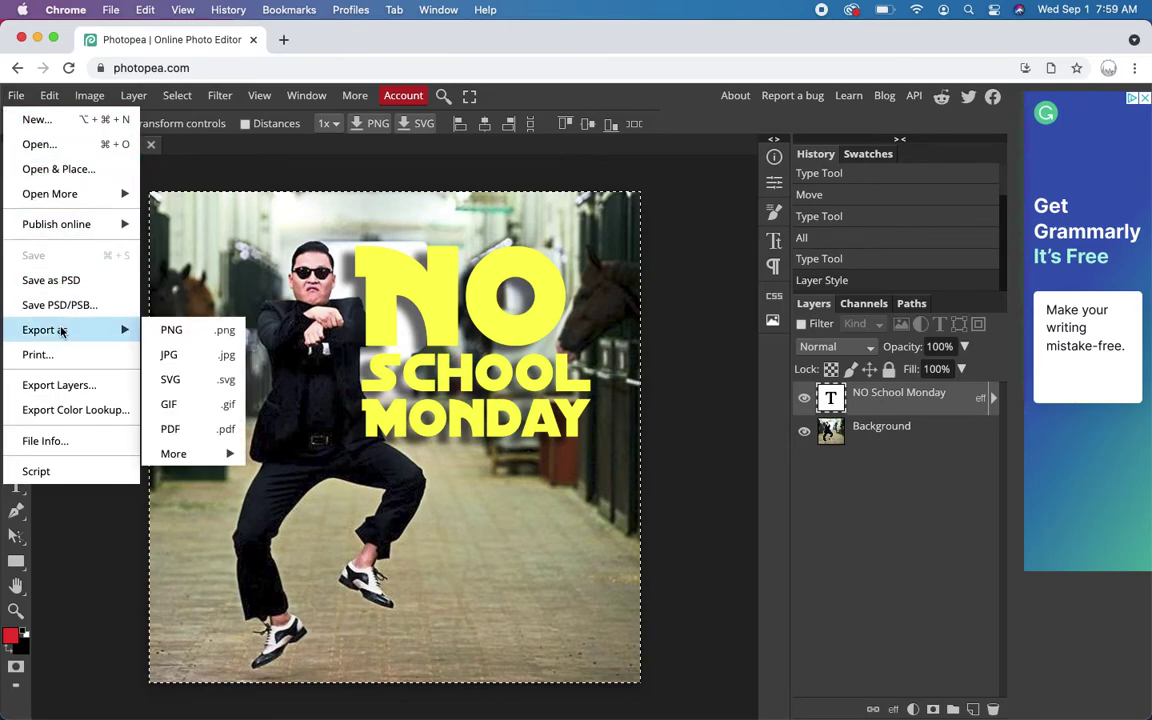
left_click(178, 354)
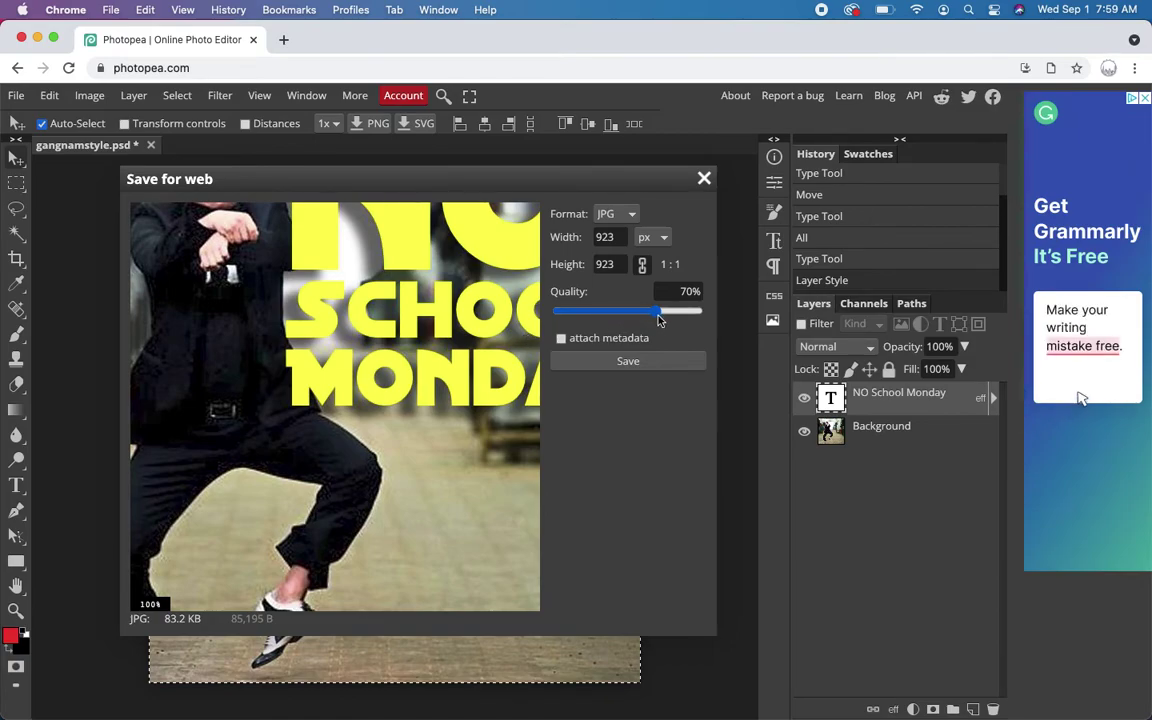
mouse_move(658, 316)
left_mouse_down()
mouse_move(701, 314)
mouse_move(546, 316)
mouse_move(658, 318)
left_mouse_up()
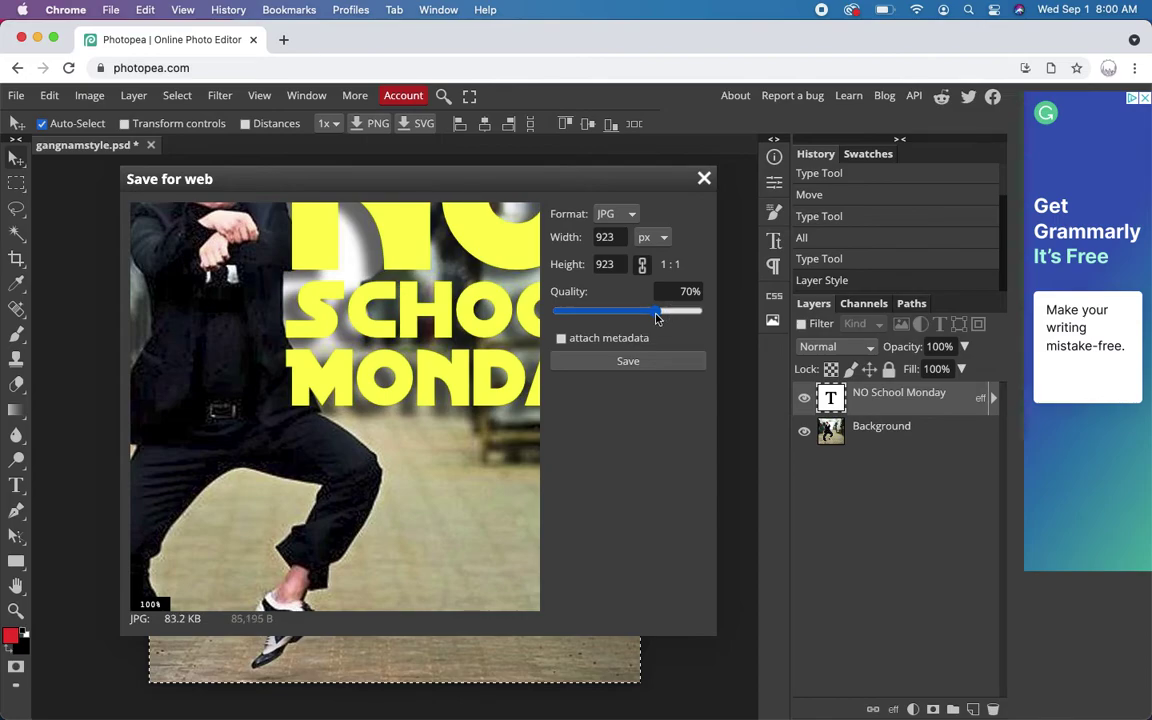
left_click(628, 362)
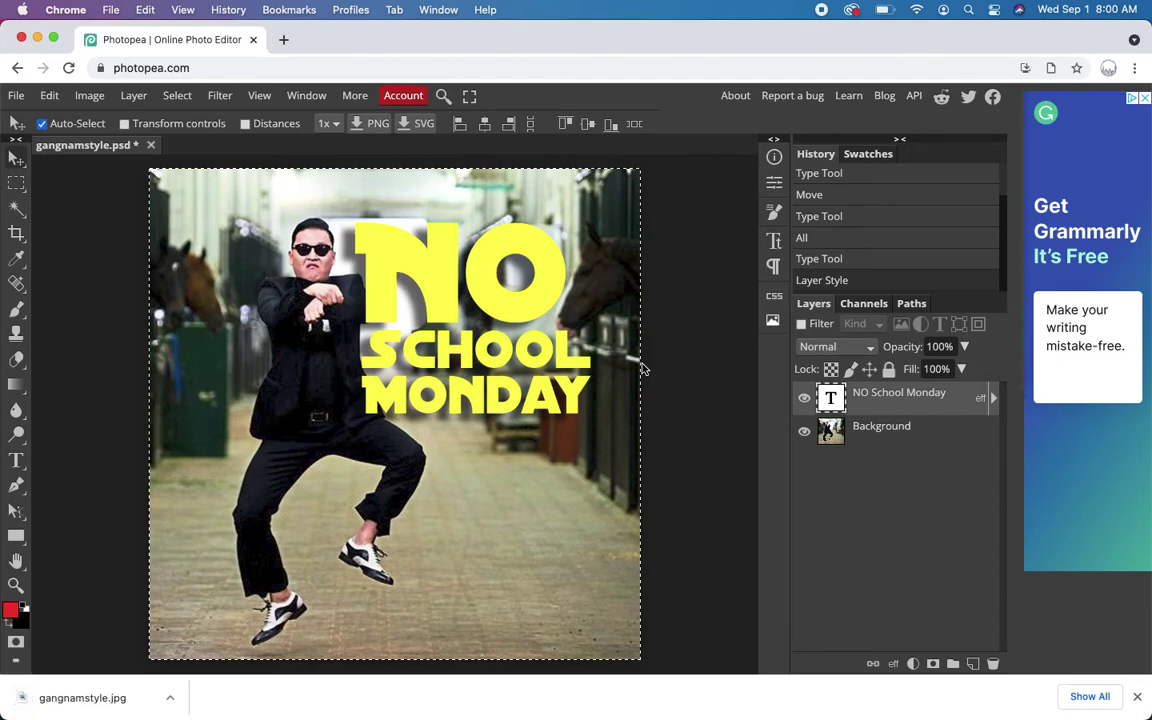
key("super+Tab")
key("super+Tab")
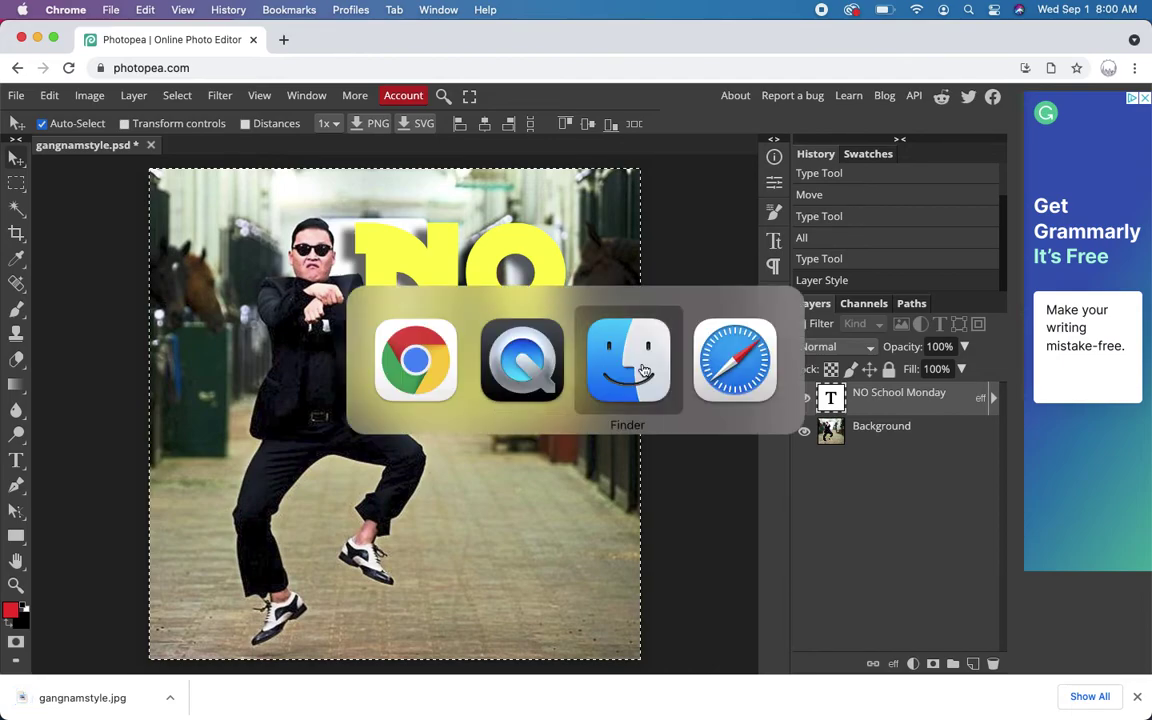
Step: Hide Chrome and open the Period 2 folder from the desktop in Finder
key("super+alt+h")
key("Down")
key("Down")
key("Down")
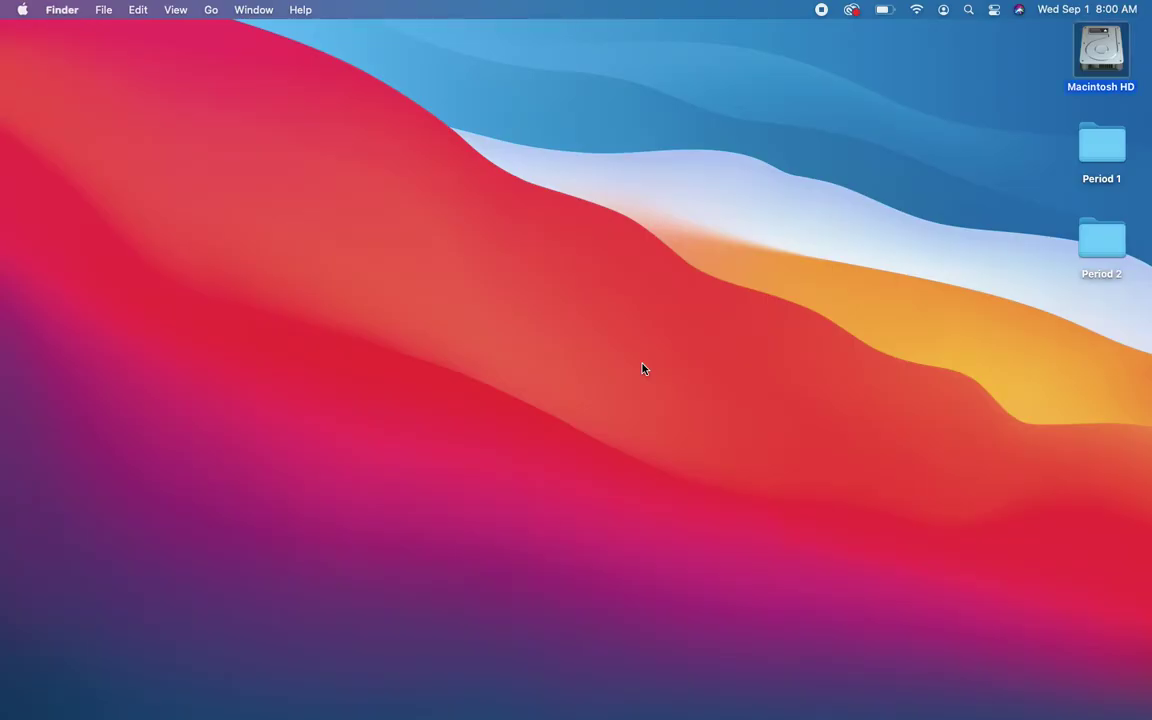
key("super+Down")
key("Down")
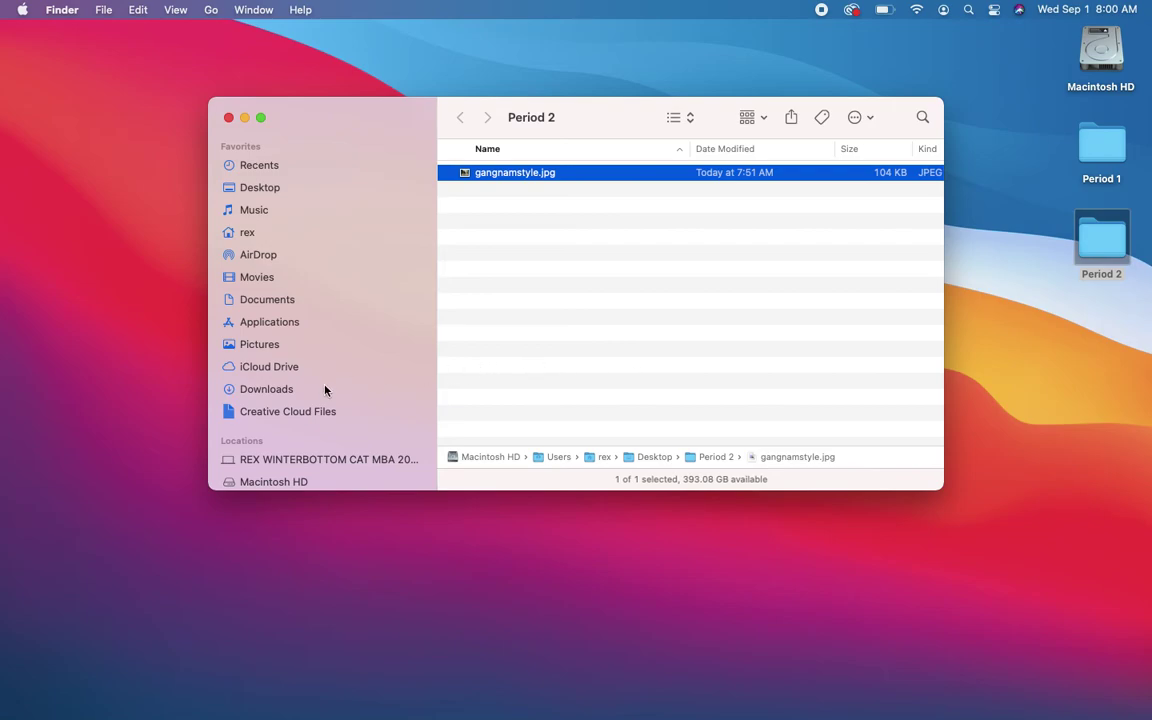
Step: Open Downloads in a second Finder window and select the downloaded gangnamstyle.jpg
key("super+n")
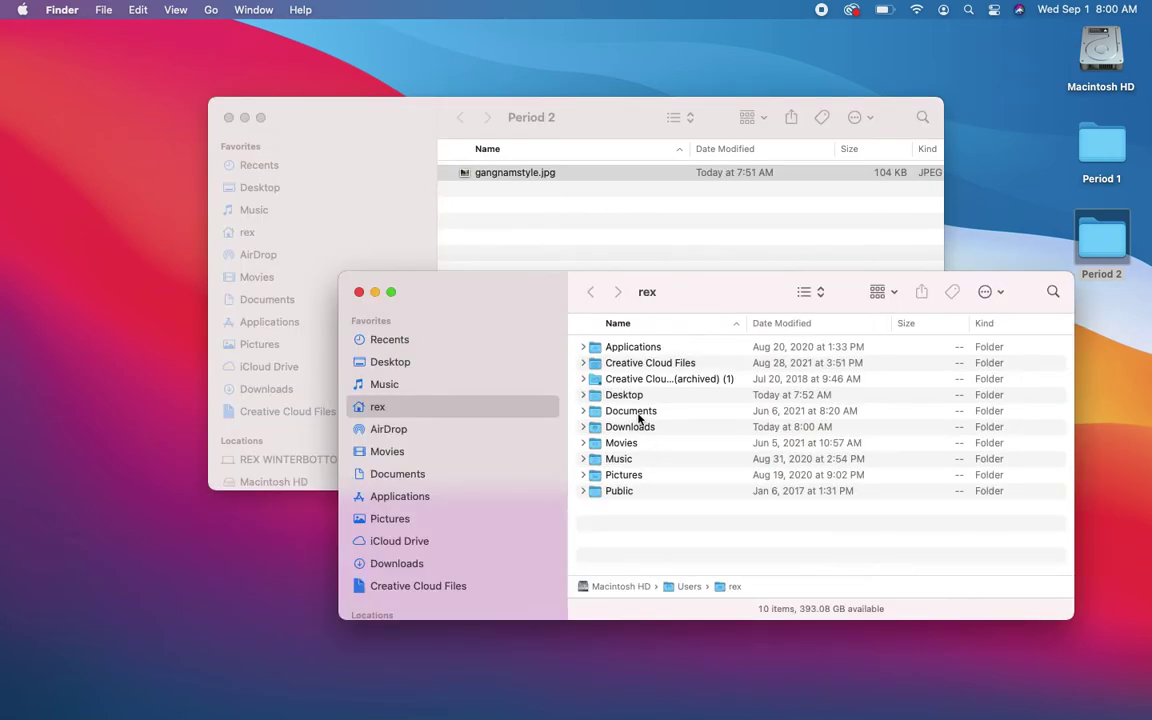
left_click(638, 416)
left_click(641, 429)
key("super+Down")
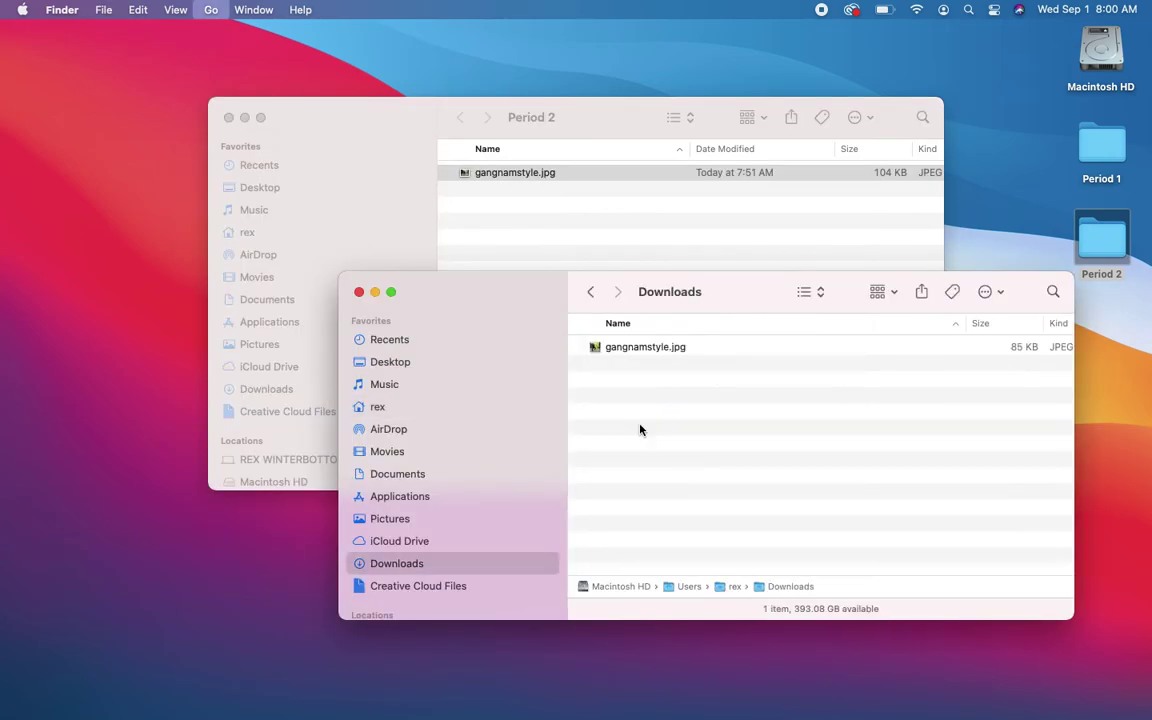
key("Down")
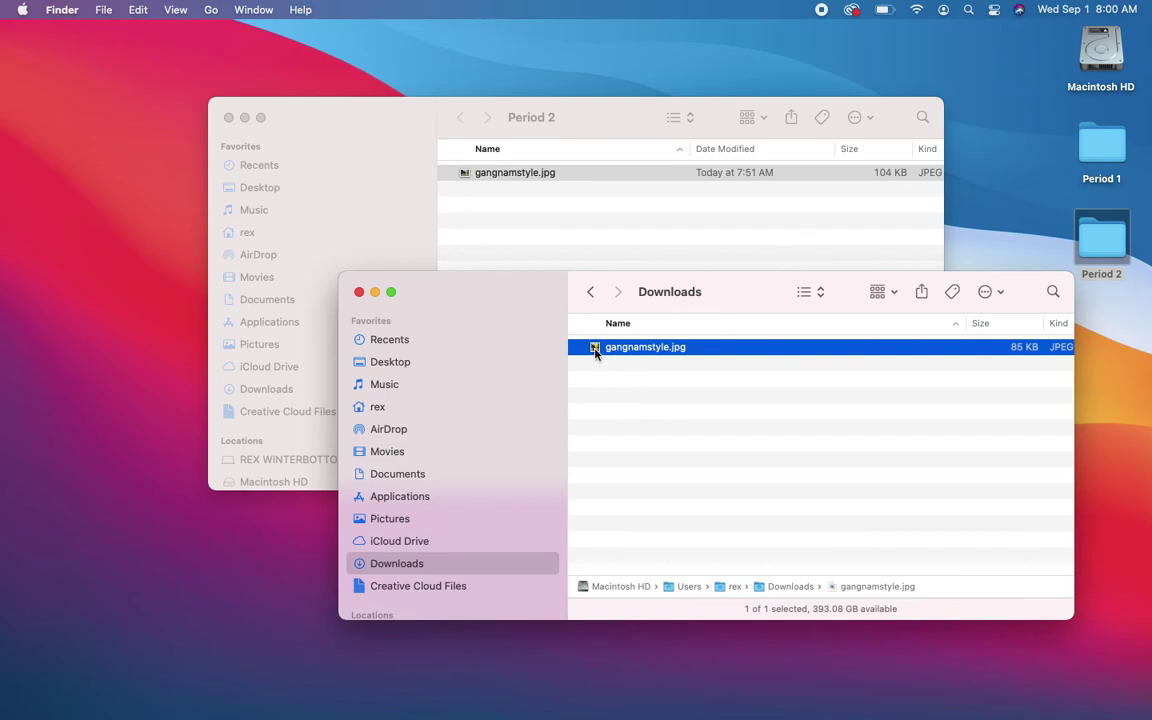
Step: Cancel replacing the original gangnamstyle.jpg and rename the download to gangnamstyleMeme.jpg
left_click_drag(594, 352, 550, 240)
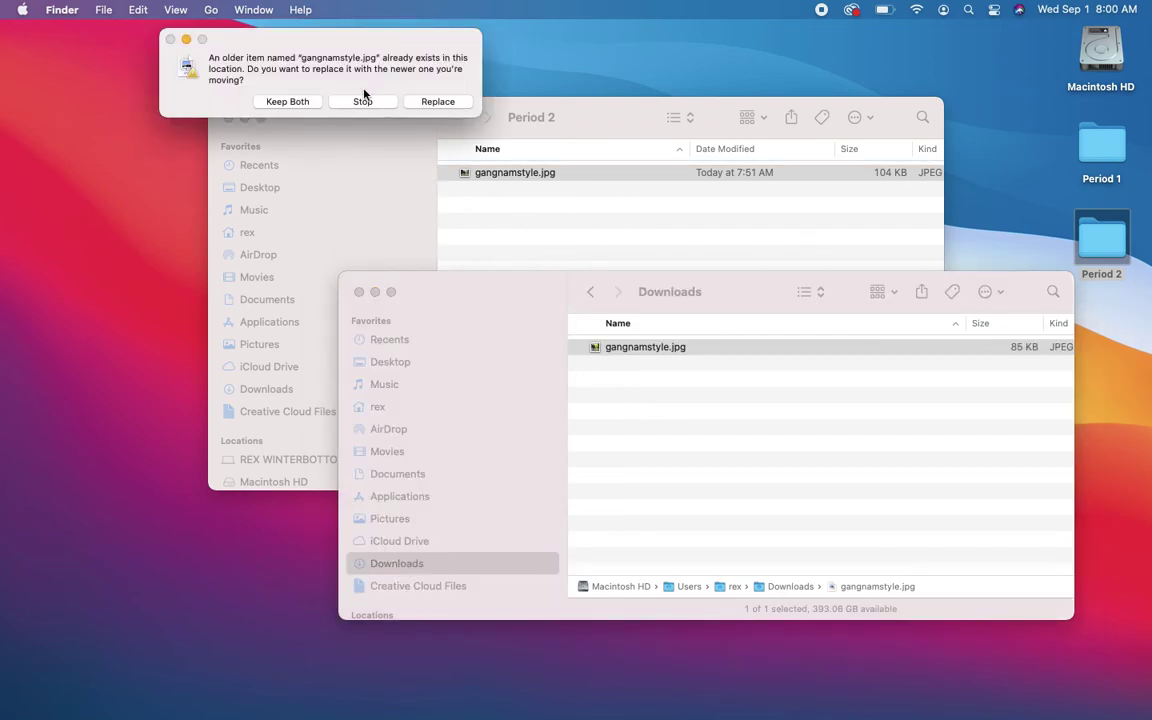
left_click(362, 101)
key("Return")
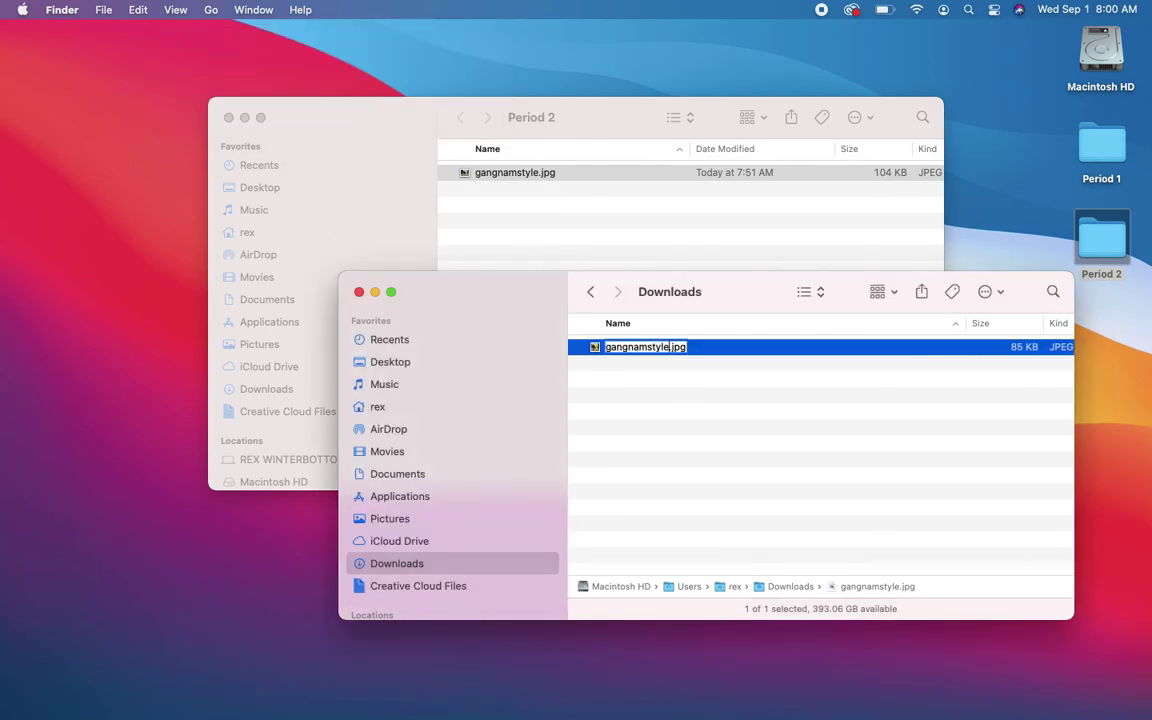
type("Meme")
key("Return")
Step: Move gangnamstyleMeme.jpg into Period 2, close Downloads, and preview the finished image
left_click_drag(613, 358, 579, 242)
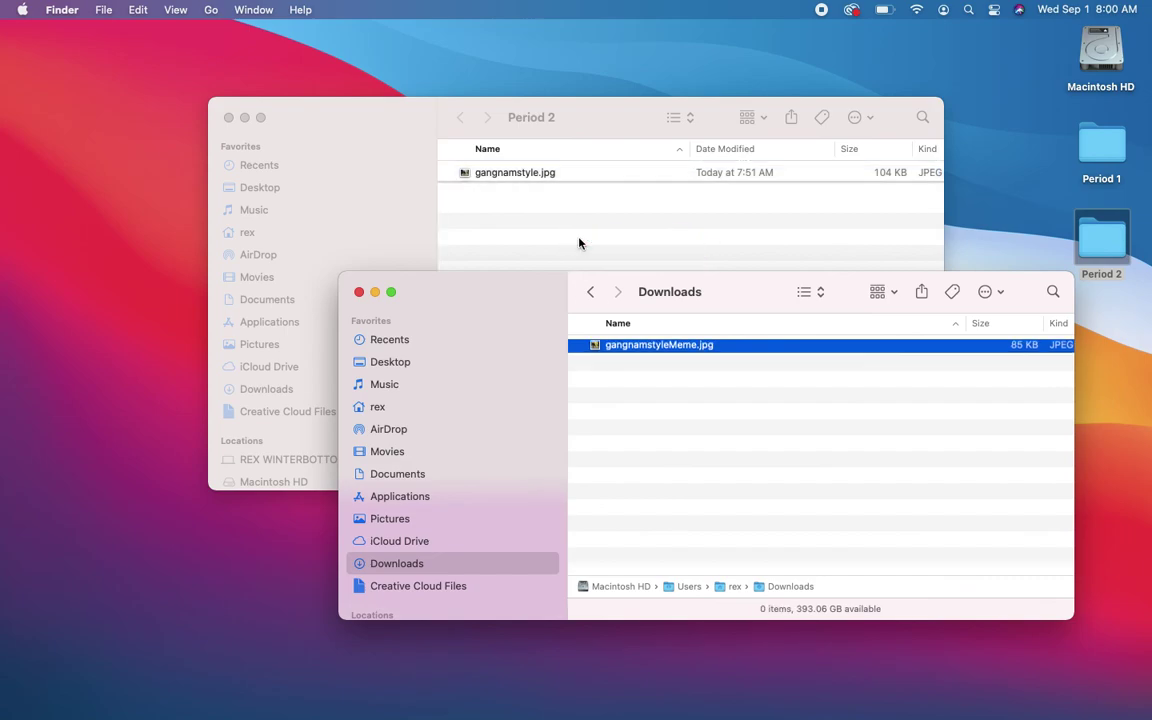
key("super+w")
key("space")
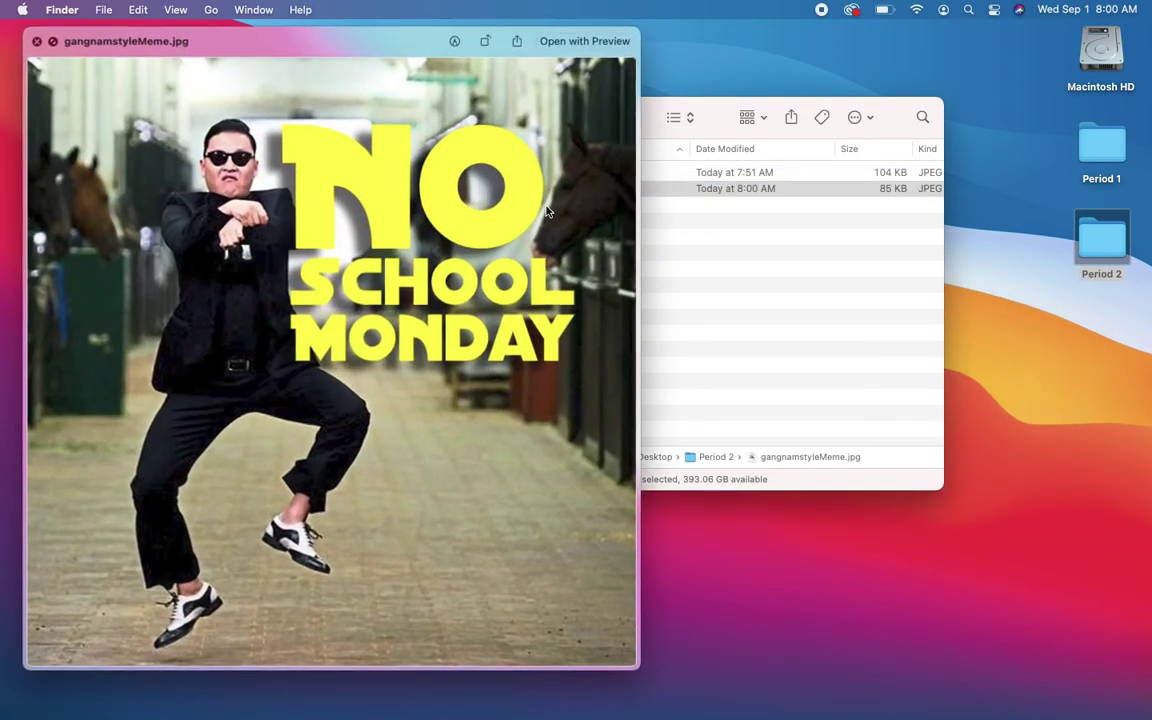
key("space")
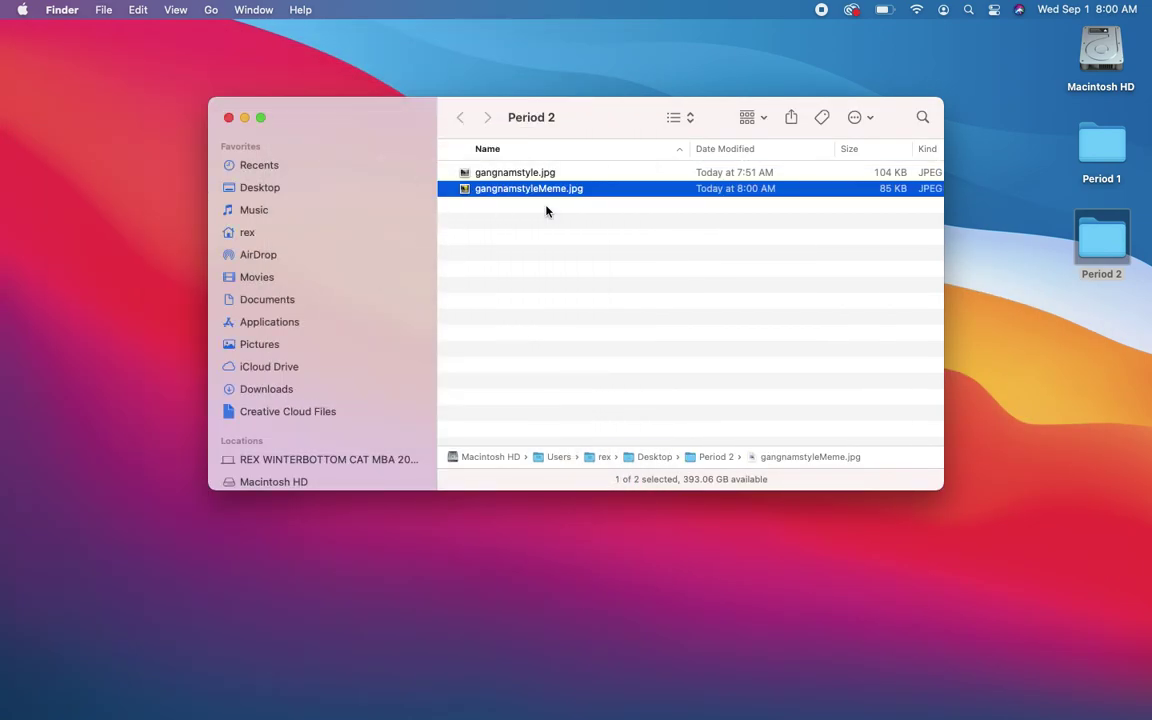